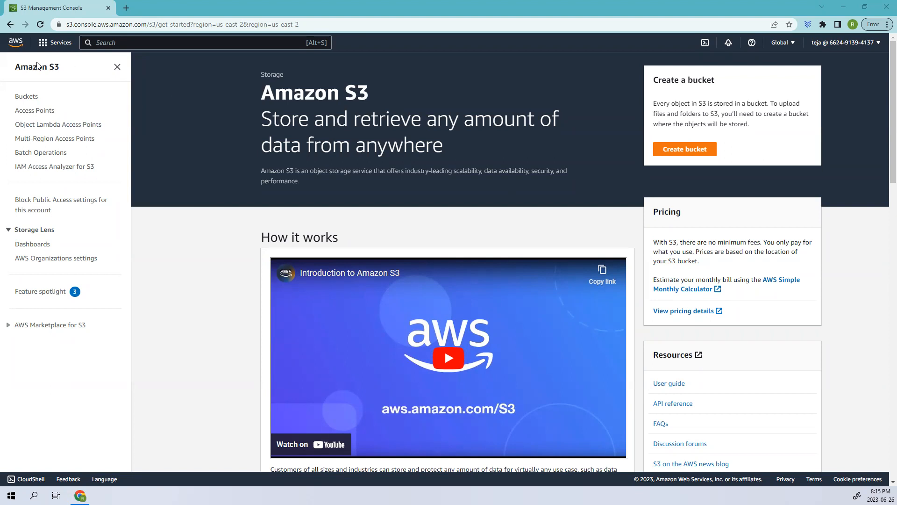
Step: Open the S3 service from the Storage category of the AWS services list
{"action": "left_click_drag", "start_coordinate": [13, 67], "coordinate": [69, 68]}
{"action": "left_click", "coordinate": [56, 43]}
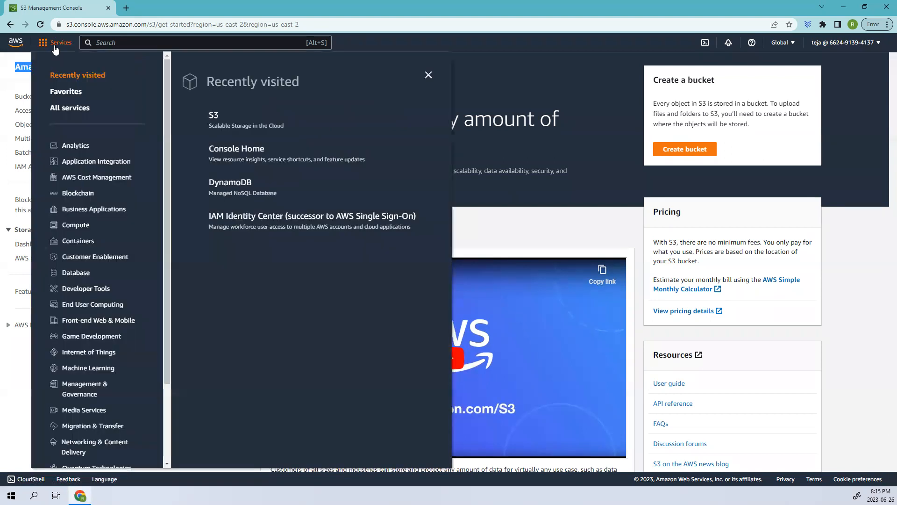
{"action": "scroll", "coordinate": [50, 406], "scroll_direction": "down", "scroll_amount": 3}
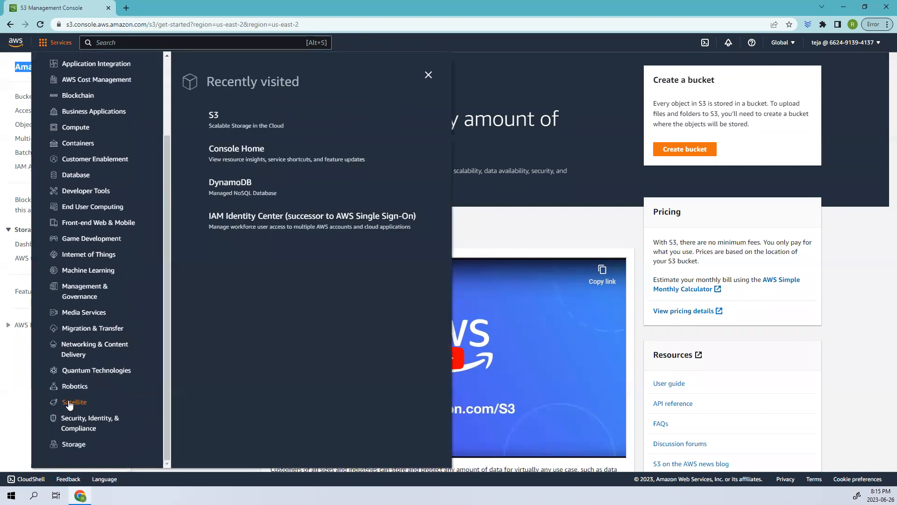
{"action": "left_click", "coordinate": [76, 444]}
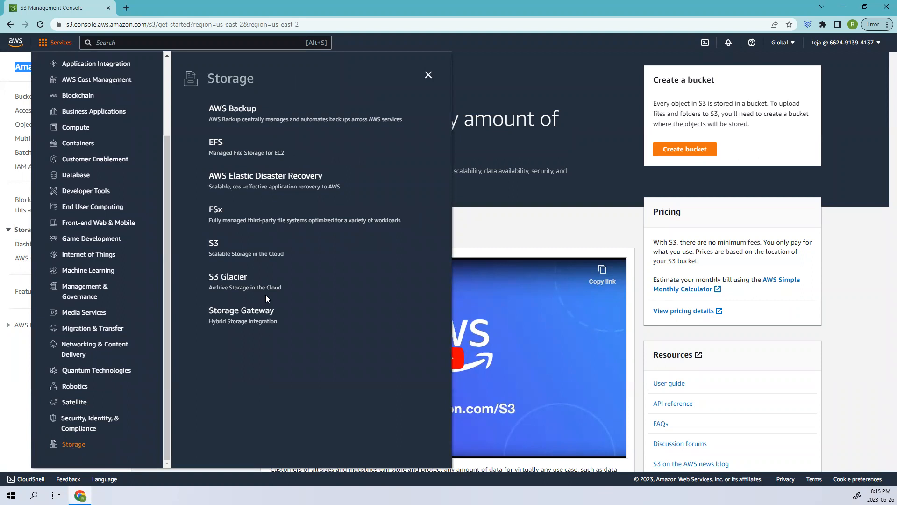
{"action": "left_click", "coordinate": [227, 251]}
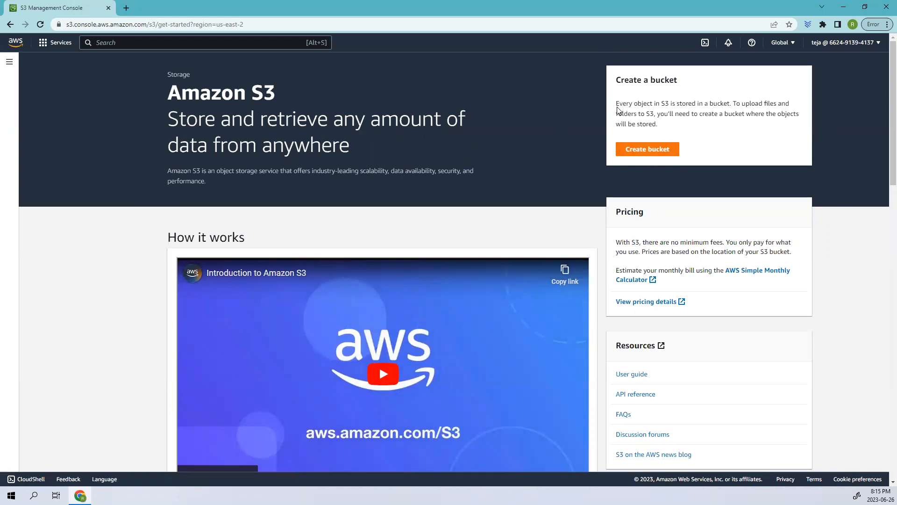
Step: Create a new S3 bucket named mrtbucket, keeping the remaining settings at their defaults
{"action": "left_click_drag", "start_coordinate": [616, 104], "coordinate": [723, 126]}
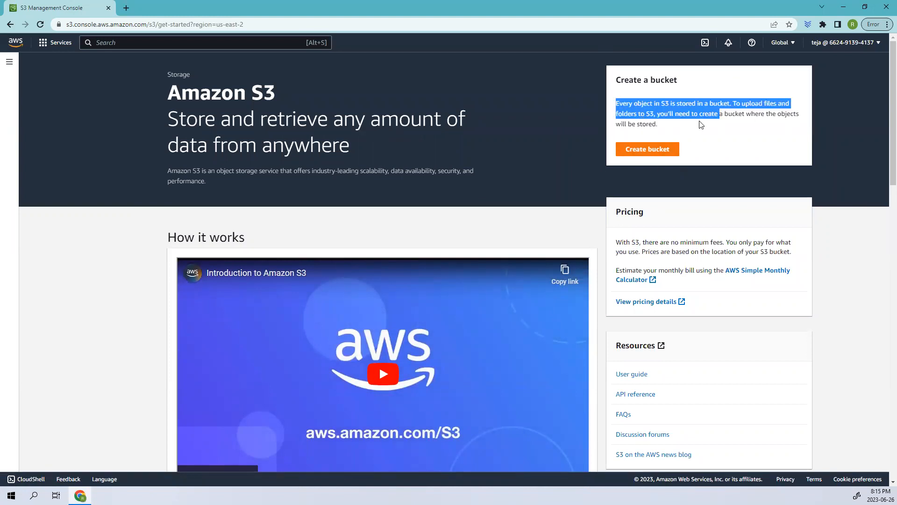
{"action": "left_click_drag", "start_coordinate": [691, 130], "coordinate": [622, 125]}
{"action": "left_click", "coordinate": [656, 150]}
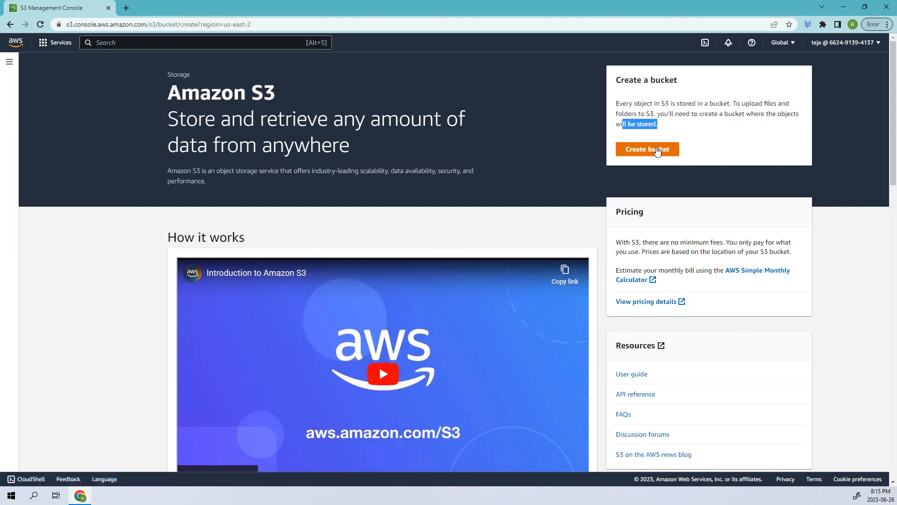
{"action": "left_click", "coordinate": [112, 183]}
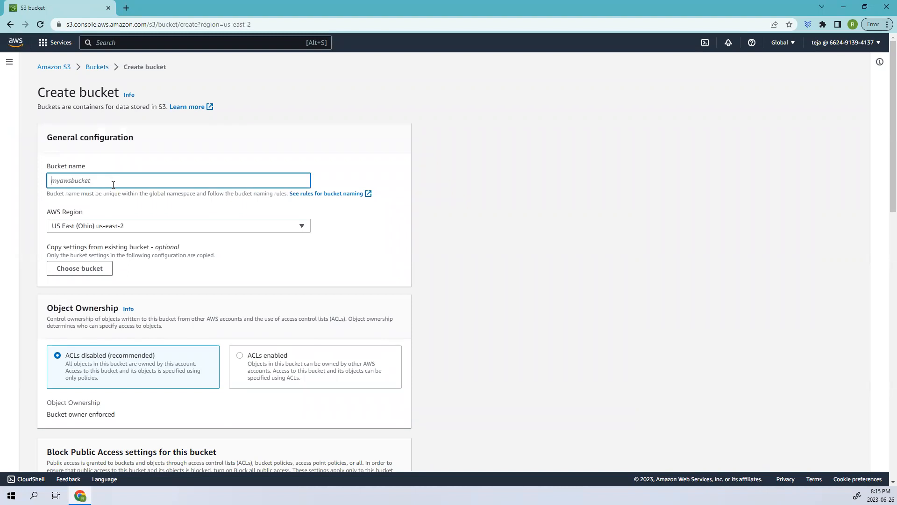
{"action": "type", "text": "mrtbucket"}
{"action": "scroll", "coordinate": [147, 284], "scroll_direction": "down", "scroll_amount": 2}
{"action": "scroll", "coordinate": [145, 285], "scroll_direction": "down", "scroll_amount": 5}
{"action": "scroll", "coordinate": [205, 307], "scroll_direction": "down", "scroll_amount": 6}
{"action": "scroll", "coordinate": [205, 311], "scroll_direction": "down", "scroll_amount": 2}
{"action": "left_click", "coordinate": [379, 457]}
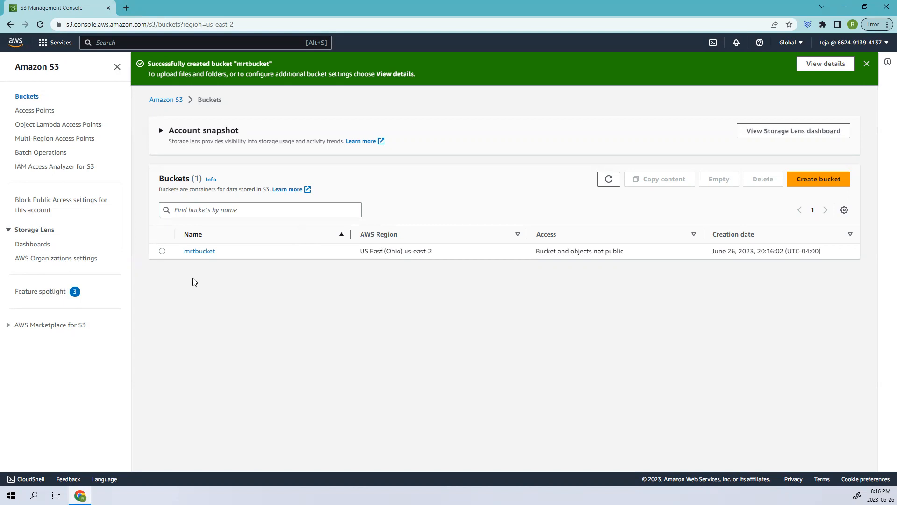
Step: Edit static website hosting in mrtbucket's properties and enable it
{"action": "left_click", "coordinate": [200, 253]}
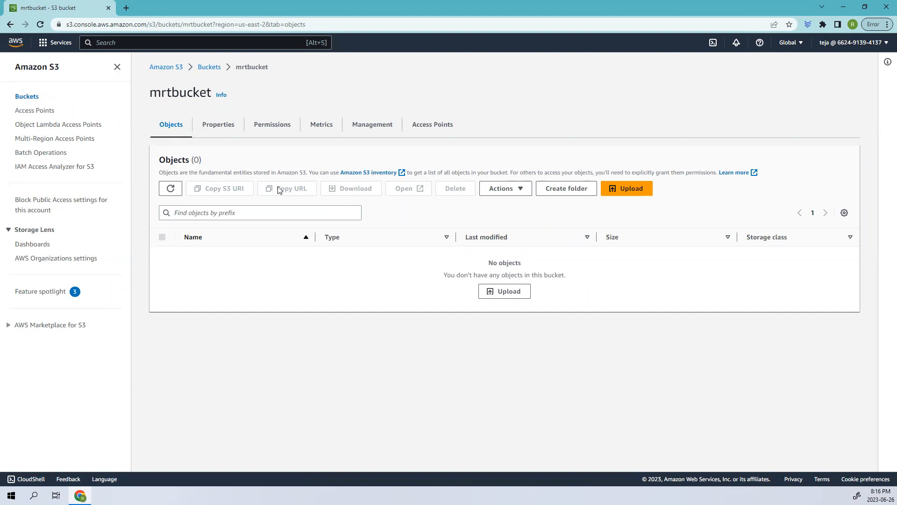
{"action": "left_click", "coordinate": [218, 126]}
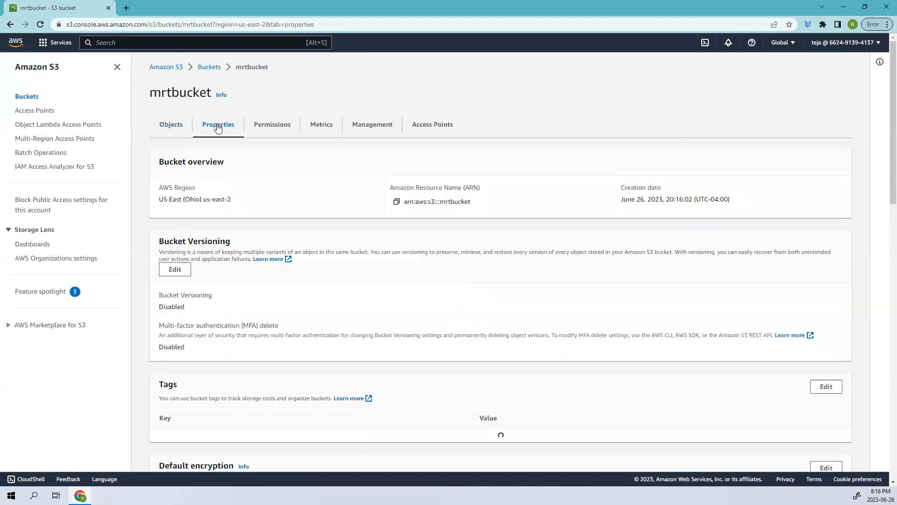
{"action": "scroll", "coordinate": [259, 282], "scroll_direction": "down", "scroll_amount": 15}
{"action": "scroll", "coordinate": [266, 282], "scroll_direction": "down", "scroll_amount": 6}
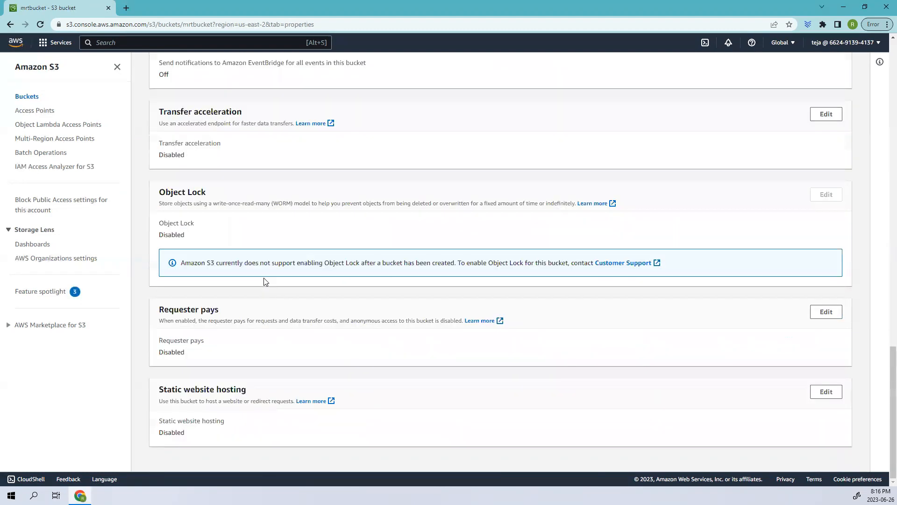
{"action": "left_click_drag", "start_coordinate": [173, 388], "coordinate": [252, 391]}
{"action": "left_click_drag", "start_coordinate": [201, 438], "coordinate": [150, 438]}
{"action": "left_click", "coordinate": [826, 392]}
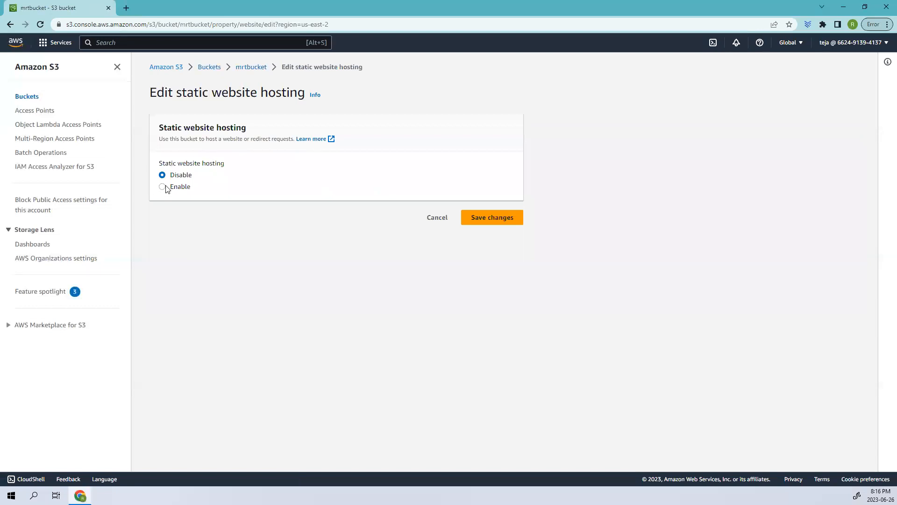
{"action": "left_click", "coordinate": [166, 187]}
{"action": "scroll", "coordinate": [236, 260], "scroll_direction": "down", "scroll_amount": 4}
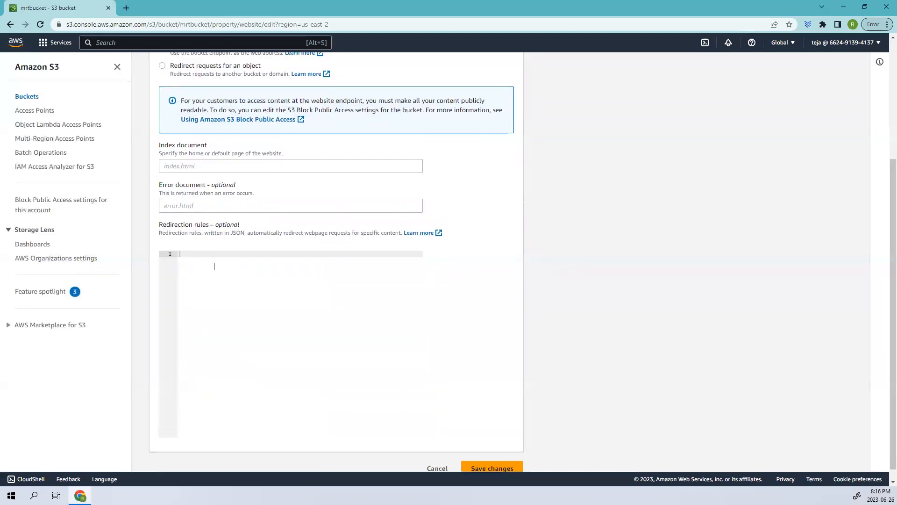
{"action": "scroll", "coordinate": [214, 266], "scroll_direction": "up", "scroll_amount": 2}
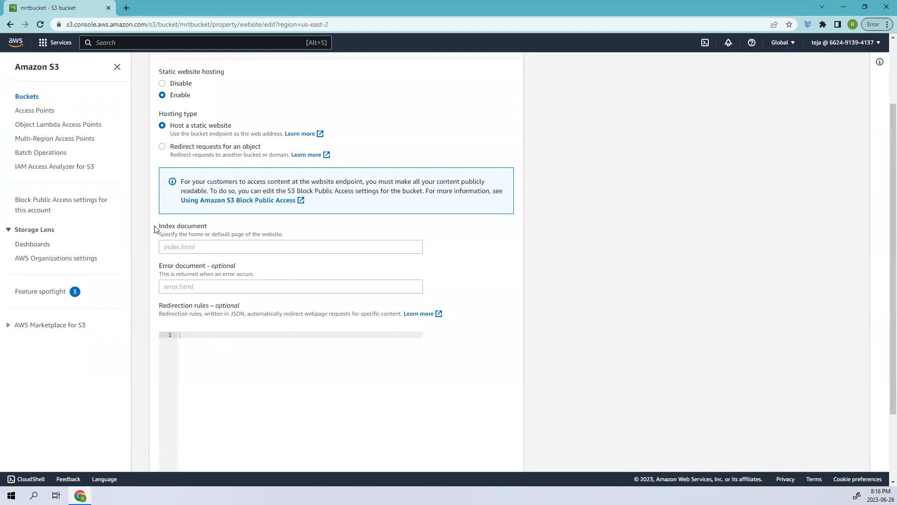
Step: Set the index document of the static website to index.html
{"action": "left_click_drag", "start_coordinate": [156, 229], "coordinate": [251, 225]}
{"action": "left_click_drag", "start_coordinate": [156, 269], "coordinate": [261, 269]}
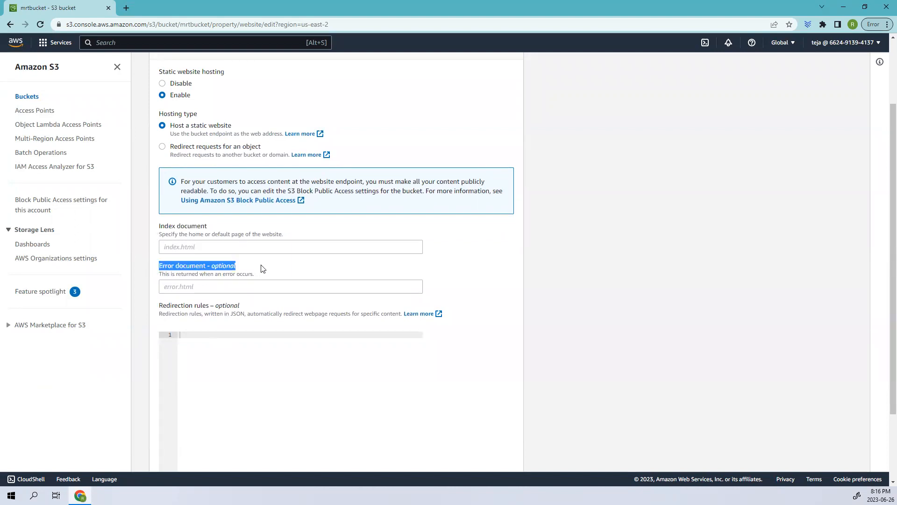
{"action": "left_click", "coordinate": [233, 283]}
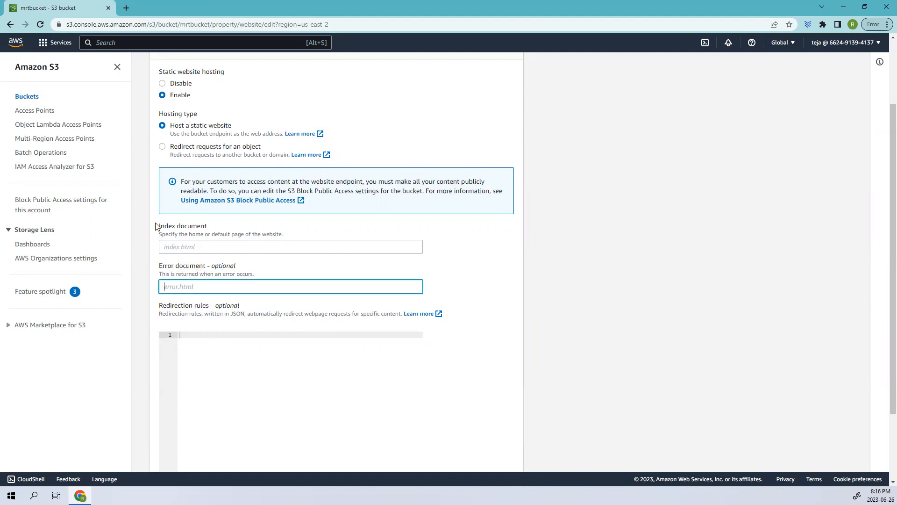
{"action": "left_click_drag", "start_coordinate": [157, 225], "coordinate": [219, 229]}
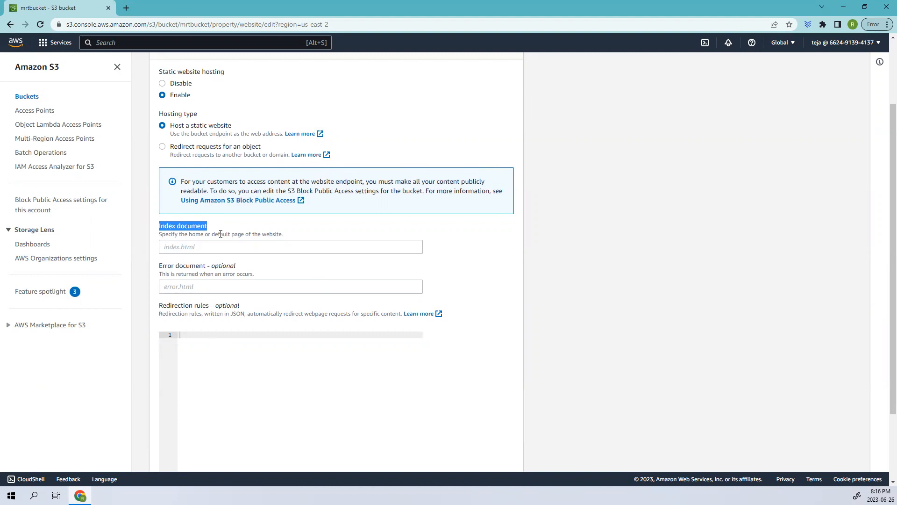
{"action": "left_click", "coordinate": [199, 249]}
{"action": "type", "text": "index.html"}
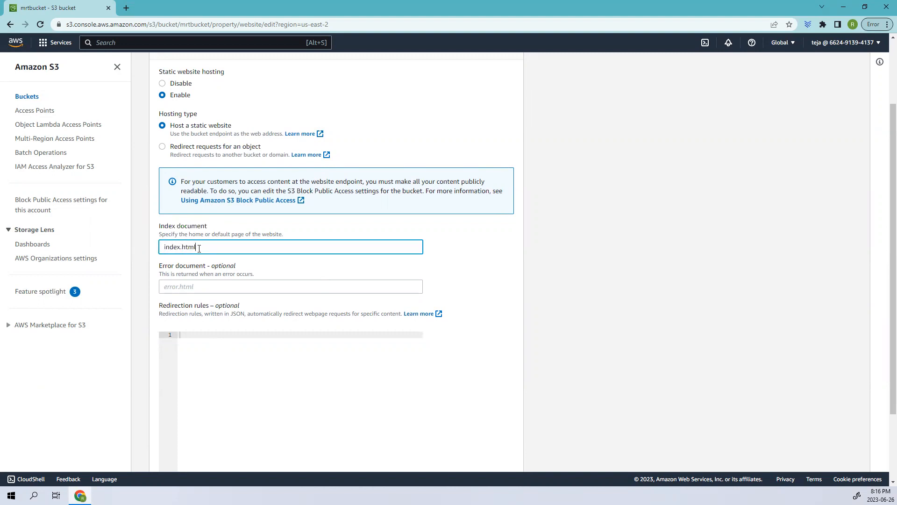
Step: Set the error document to error.html and save the static website hosting changes
{"action": "left_click_drag", "start_coordinate": [196, 247], "coordinate": [161, 247]}
{"action": "left_click", "coordinate": [215, 288]}
{"action": "type", "text": "error.html"}
{"action": "left_click_drag", "start_coordinate": [199, 290], "coordinate": [149, 292]}
{"action": "left_click_drag", "start_coordinate": [209, 250], "coordinate": [149, 249]}
{"action": "scroll", "coordinate": [279, 269], "scroll_direction": "down", "scroll_amount": 2}
{"action": "left_click", "coordinate": [503, 454]}
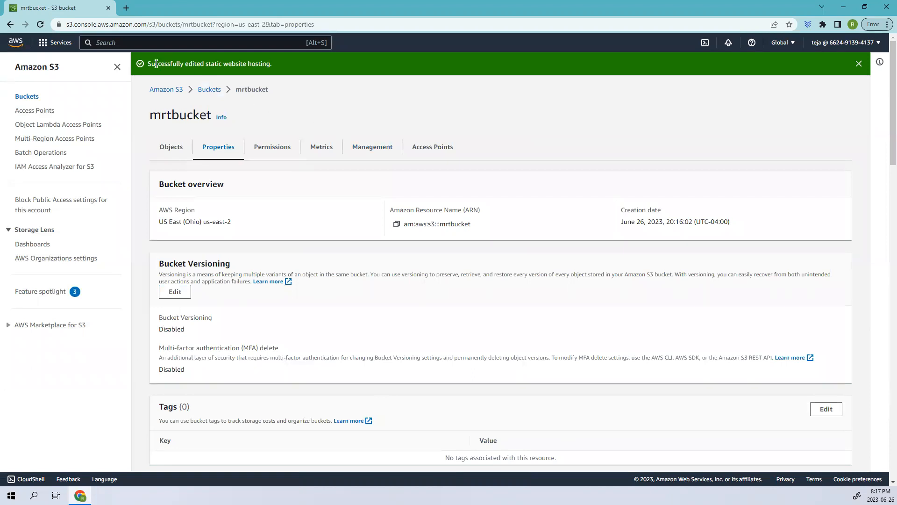
Step: Examine the individual Block Public Access settings in mrtbucket's permissions
{"action": "left_click", "coordinate": [273, 148]}
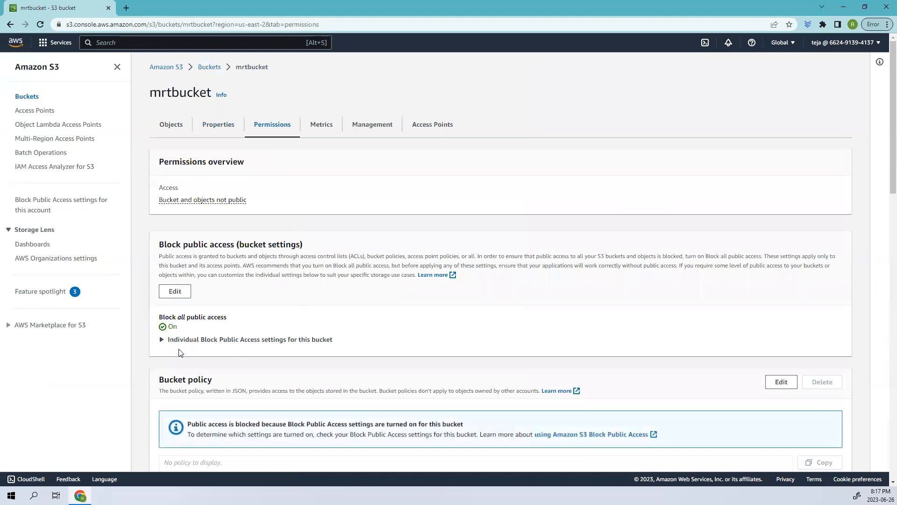
{"action": "left_click_drag", "start_coordinate": [158, 316], "coordinate": [231, 317]}
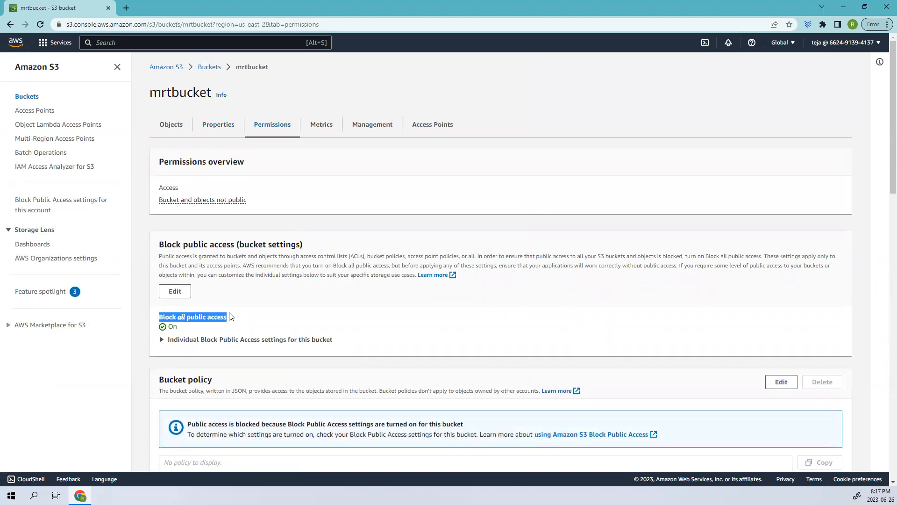
{"action": "left_click", "coordinate": [164, 340]}
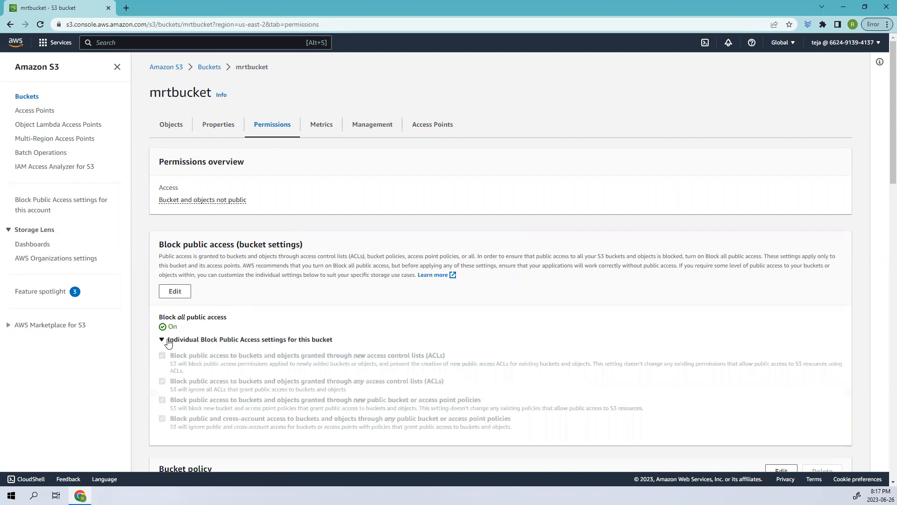
Step: Copy the bucket website endpoint from mrtbucket's properties and load it in a new browser tab to test access
{"action": "left_click", "coordinate": [218, 131]}
{"action": "scroll", "coordinate": [253, 294], "scroll_direction": "down", "scroll_amount": 20}
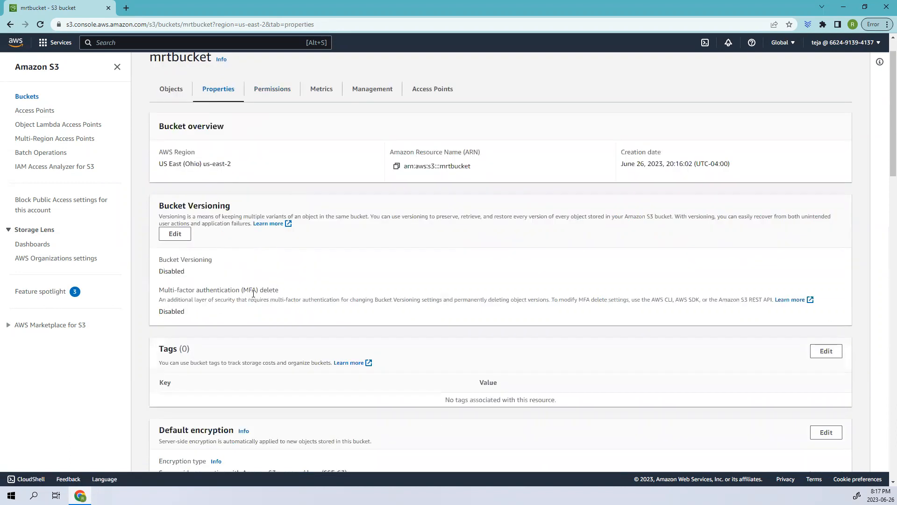
{"action": "left_click_drag", "start_coordinate": [381, 429], "coordinate": [204, 431]}
{"action": "left_click", "coordinate": [165, 431]}
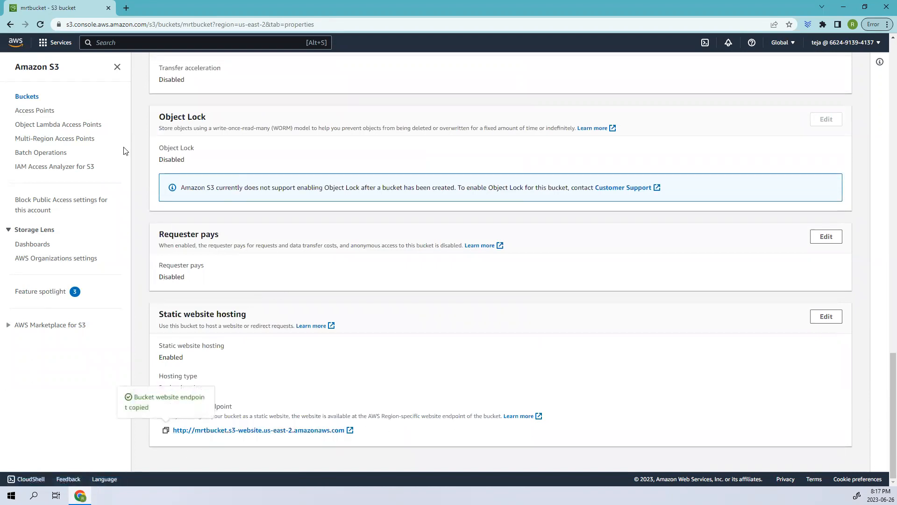
{"action": "left_click", "coordinate": [126, 8]}
{"action": "key", "text": "ctrl+v"}
{"action": "key", "text": "Return"}
{"action": "left_click_drag", "start_coordinate": [85, 233], "coordinate": [3, 50]}
Step: Return to the S3 console and turn off Block all public access in mrtbucket's permission settings
{"action": "left_click", "coordinate": [53, 4]}
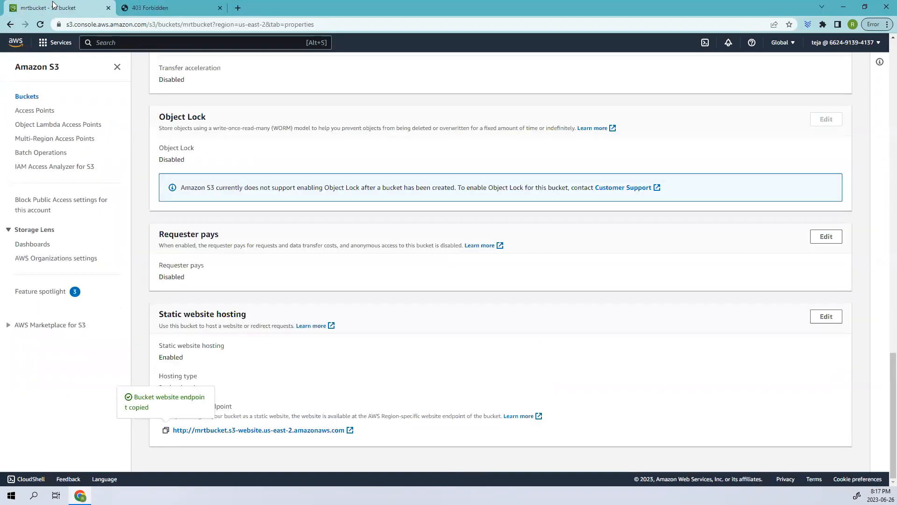
{"action": "scroll", "coordinate": [211, 224], "scroll_direction": "up", "scroll_amount": 9}
{"action": "scroll", "coordinate": [211, 224], "scroll_direction": "up", "scroll_amount": 10}
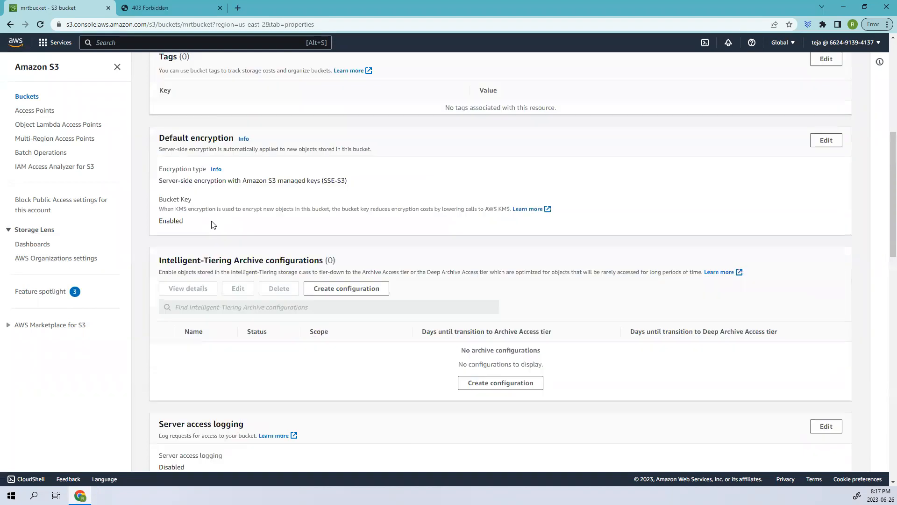
{"action": "left_click", "coordinate": [272, 125]}
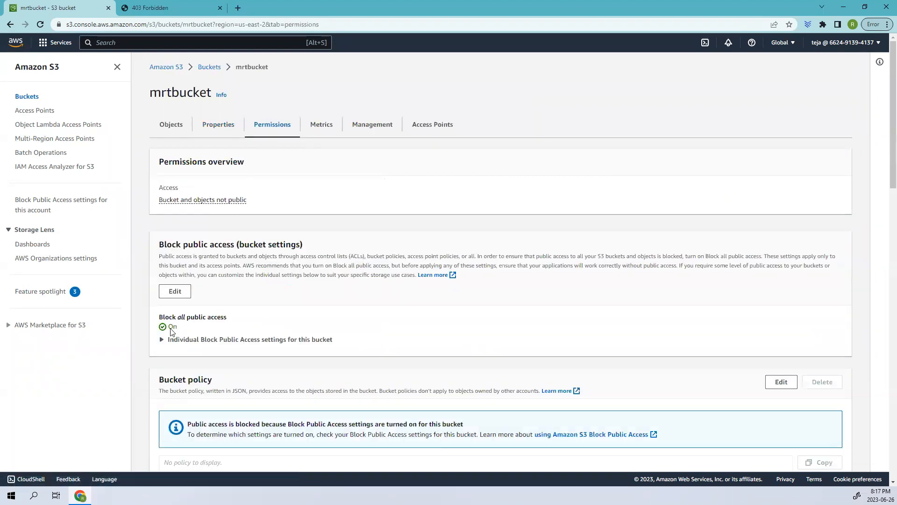
{"action": "scroll", "coordinate": [176, 202], "scroll_direction": "down", "scroll_amount": 3}
{"action": "left_click", "coordinate": [175, 151]}
{"action": "left_click", "coordinate": [163, 204]}
{"action": "left_click_drag", "start_coordinate": [169, 203], "coordinate": [249, 205]}
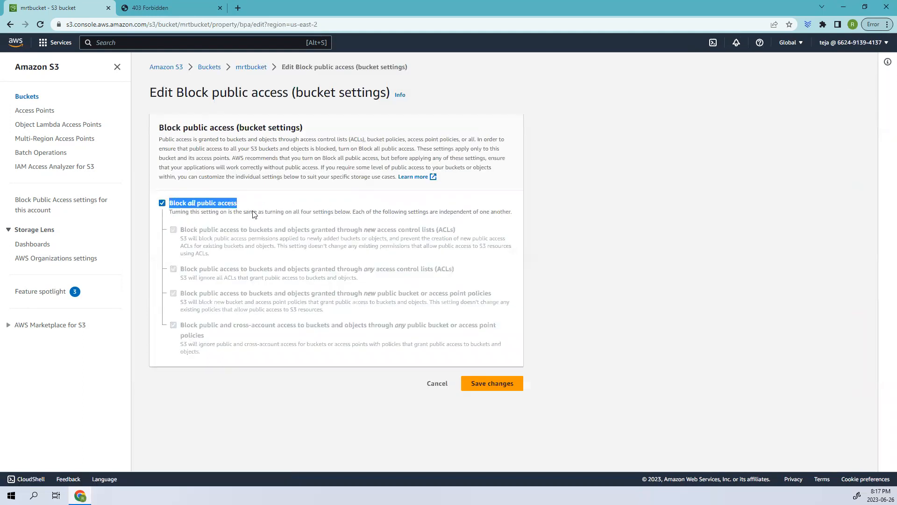
{"action": "left_click", "coordinate": [162, 203]}
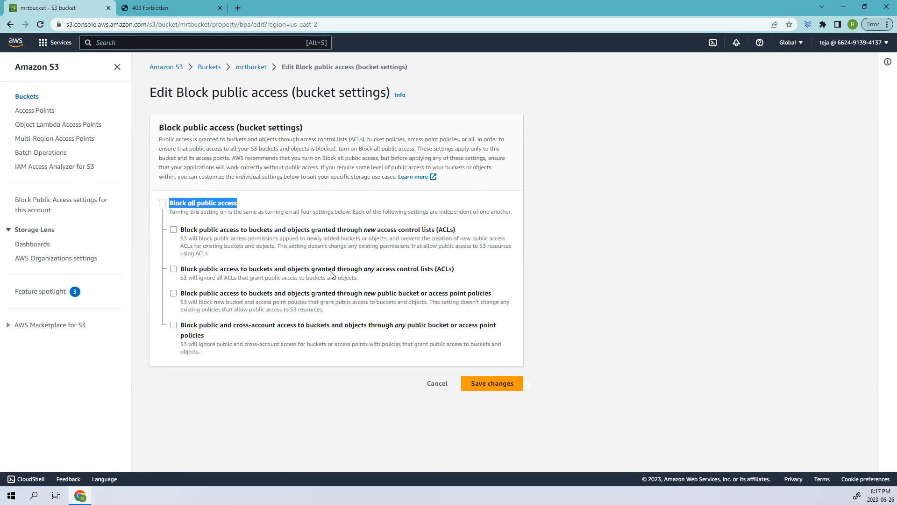
Step: Save the changed Block Public Access settings, entering "confirm" to approve them
{"action": "left_click", "coordinate": [514, 385]}
{"action": "left_click", "coordinate": [354, 296]}
{"action": "type", "text": "confirm"}
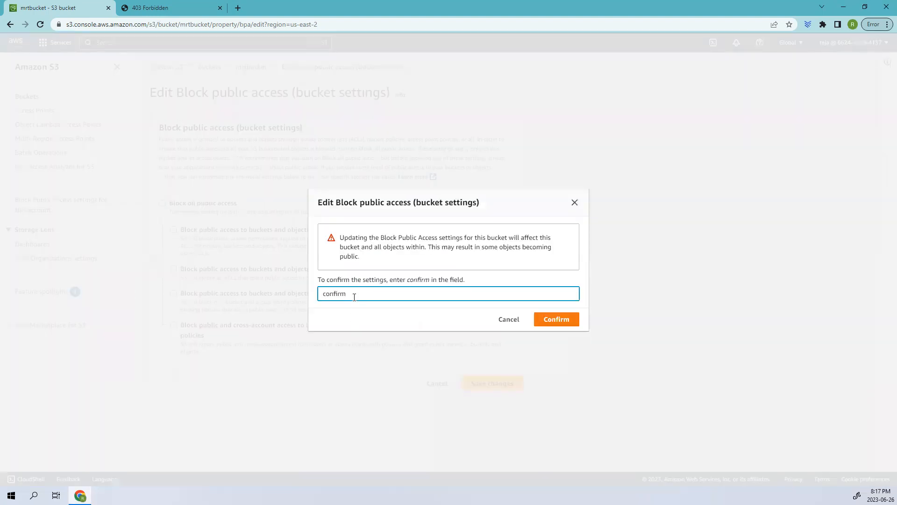
{"action": "left_click", "coordinate": [556, 319]}
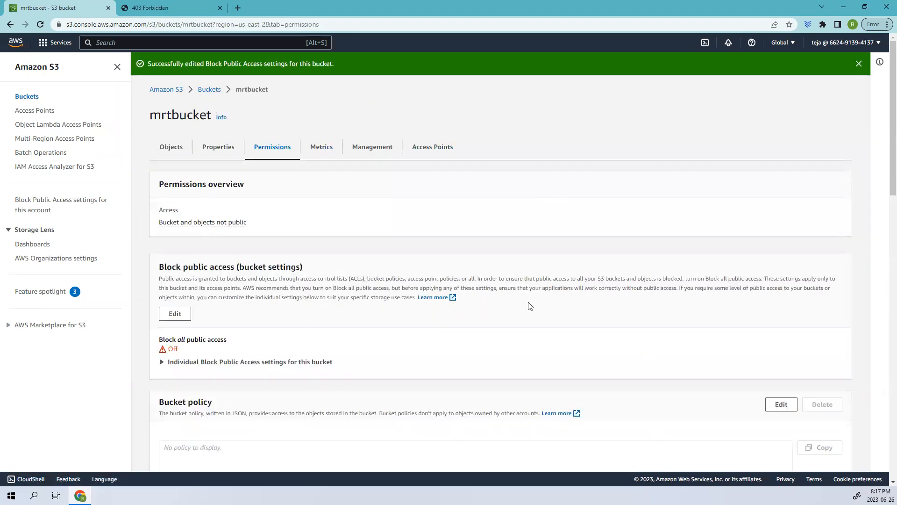
Step: Start an upload from mrtbucket's object list
{"action": "left_click_drag", "start_coordinate": [183, 354], "coordinate": [135, 353]}
{"action": "left_click", "coordinate": [180, 148]}
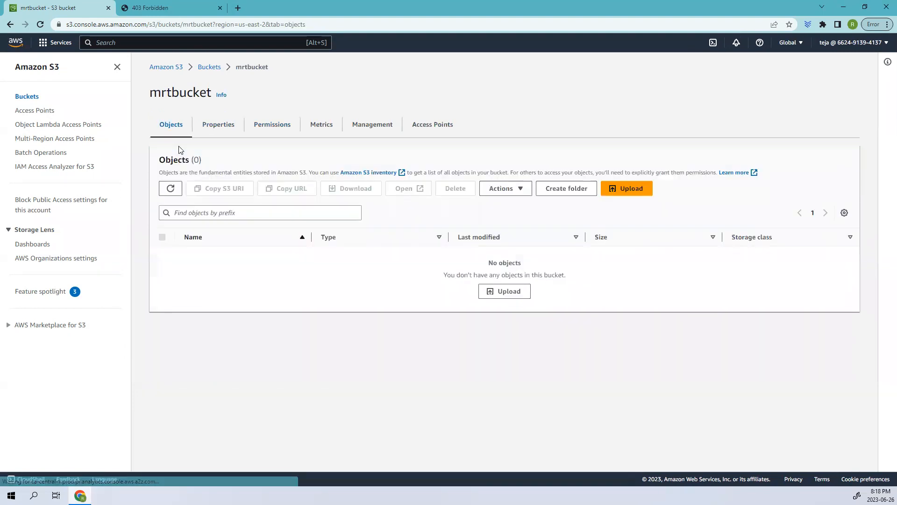
{"action": "left_click", "coordinate": [512, 298]}
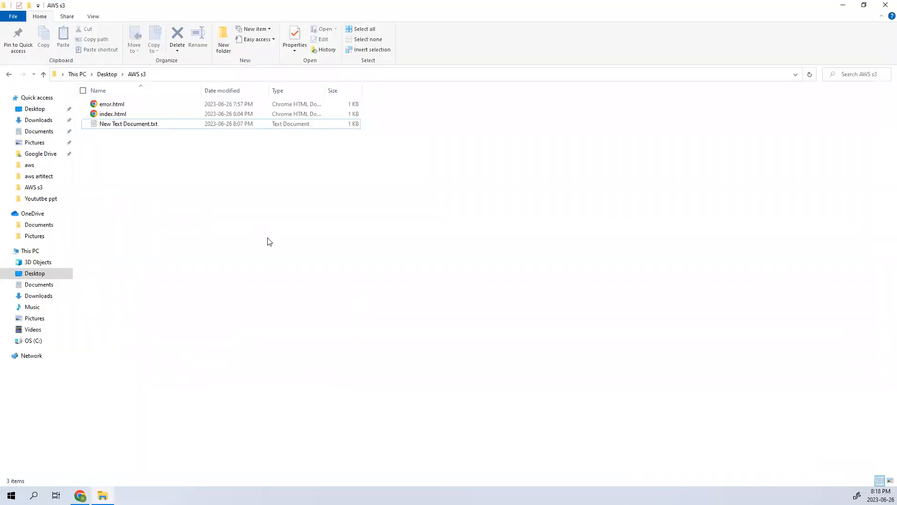
Step: Switch to File Explorer and open New Text Document.txt from the AWS s3 folder to view its HTML
{"action": "left_click_drag", "start_coordinate": [251, 231], "coordinate": [84, 90]}
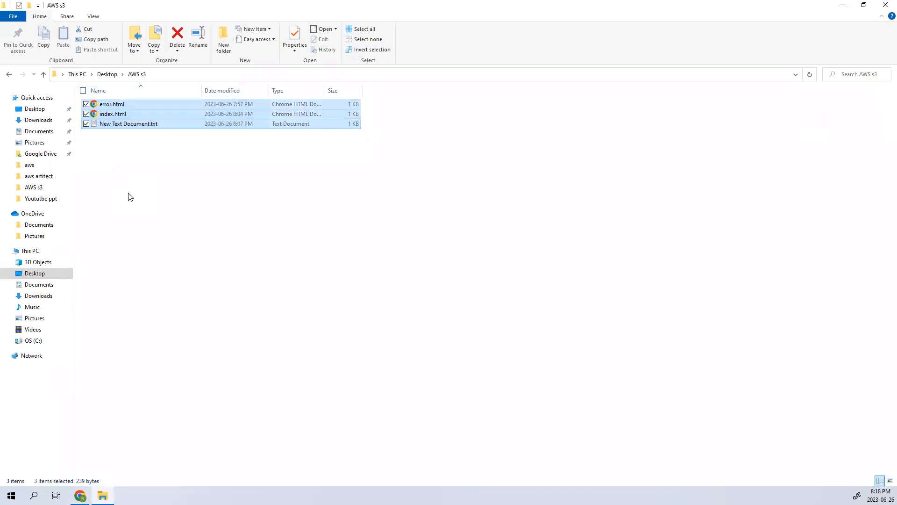
{"action": "left_click", "coordinate": [129, 194]}
{"action": "left_click", "coordinate": [139, 126]}
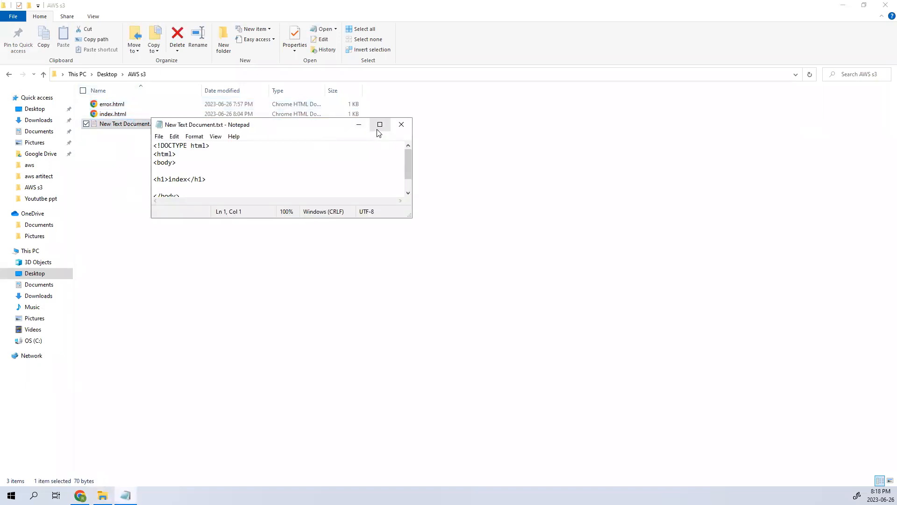
Step: Examine the HTML tags and the index heading in New Text Document.txt in a maximized window, and close the file
{"action": "left_click", "coordinate": [378, 126]}
{"action": "key", "text": "ctrl+a"}
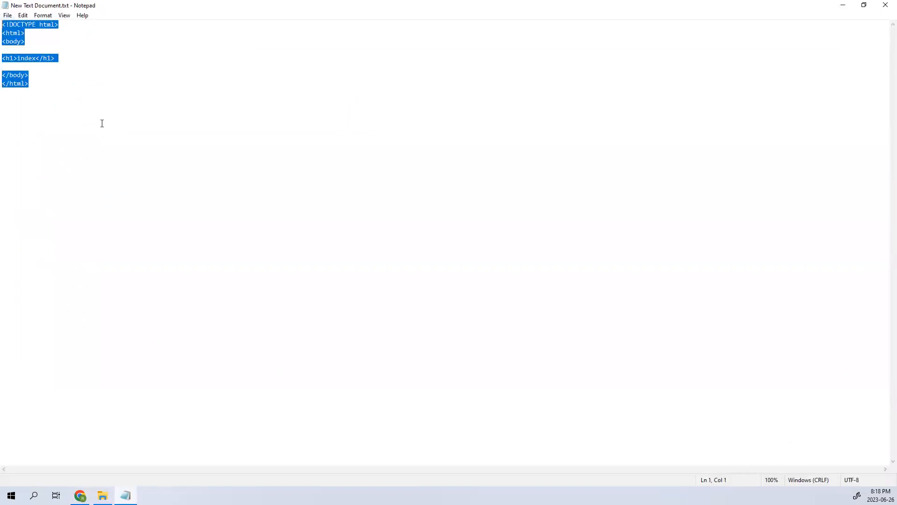
{"action": "left_click", "coordinate": [100, 122]}
{"action": "left_click_drag", "start_coordinate": [5, 35], "coordinate": [73, 59]}
{"action": "left_click", "coordinate": [51, 45]}
{"action": "left_click_drag", "start_coordinate": [3, 76], "coordinate": [47, 78]}
{"action": "left_click_drag", "start_coordinate": [6, 84], "coordinate": [5, 22]}
{"action": "left_click", "coordinate": [37, 61]}
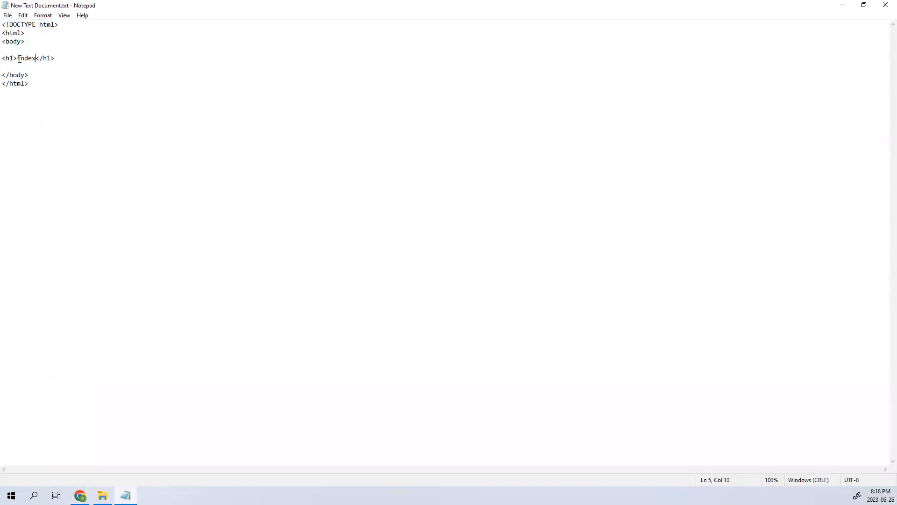
{"action": "left_click", "coordinate": [56, 64]}
{"action": "left_click_drag", "start_coordinate": [35, 59], "coordinate": [18, 58]}
{"action": "double_click", "coordinate": [592, 7]}
{"action": "left_click", "coordinate": [678, 45]}
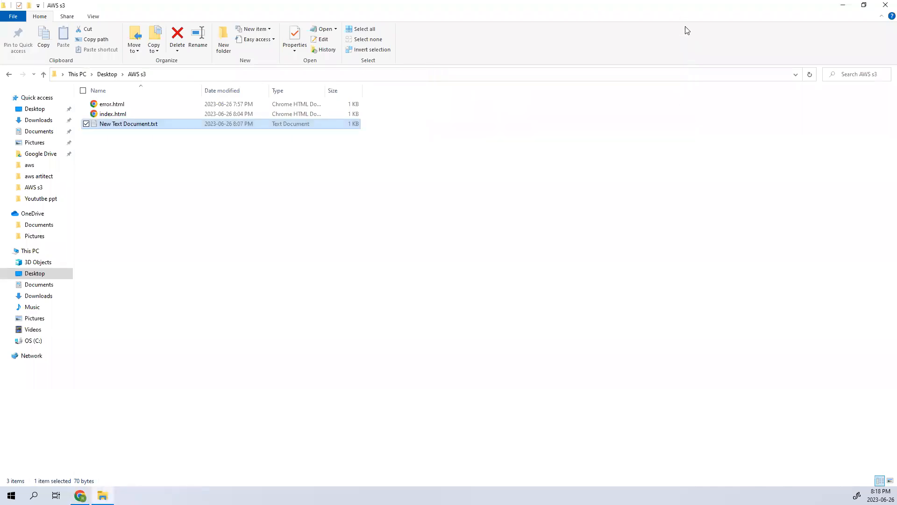
Step: Close File Explorer, add error.html and index.html to the S3 upload, and upload them to mrtbucket
{"action": "left_click", "coordinate": [886, 5]}
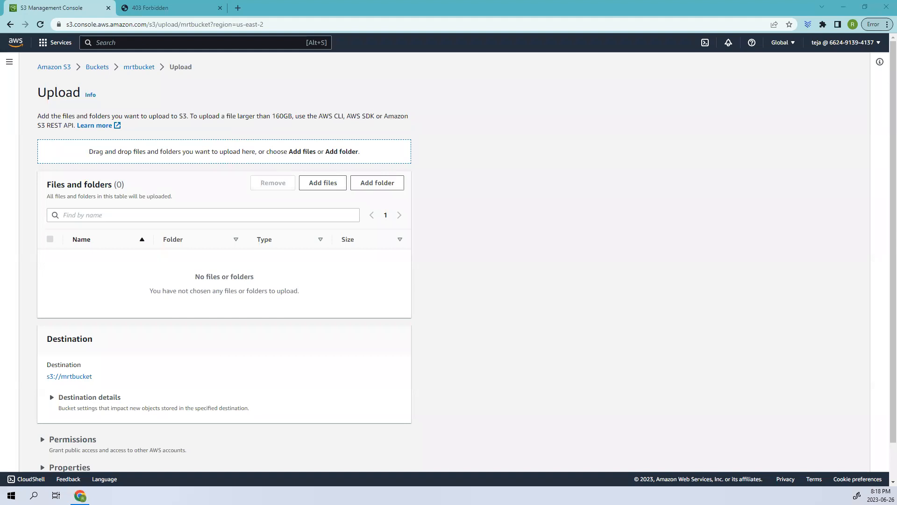
{"action": "left_click_drag", "start_coordinate": [503, 504], "coordinate": [528, 429]}
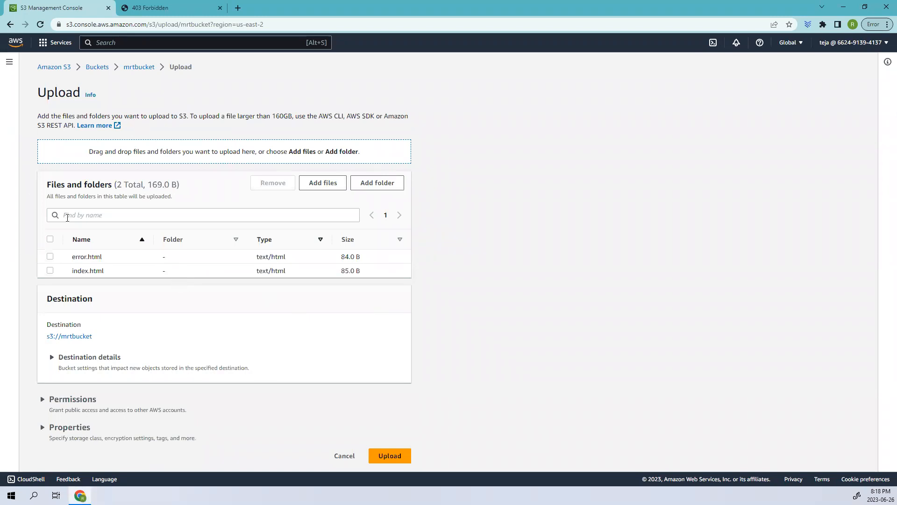
{"action": "left_click", "coordinate": [393, 456]}
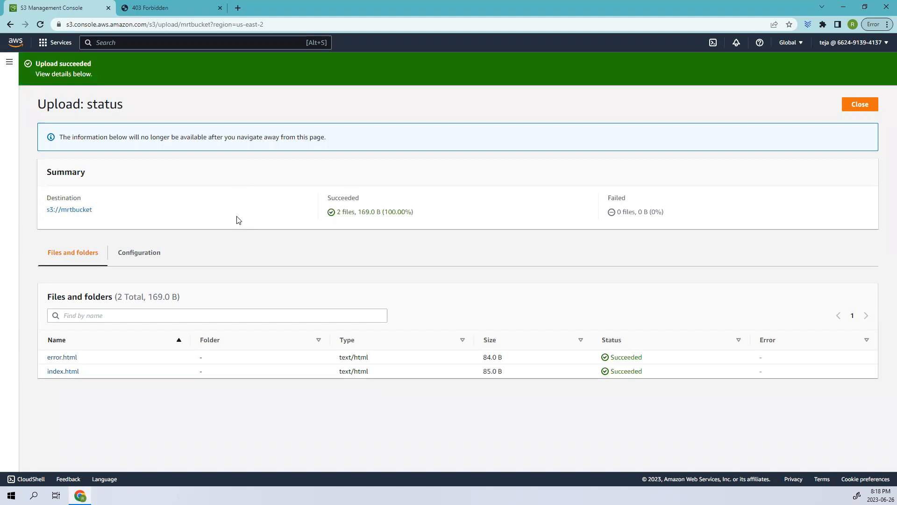
Step: Open the uploaded error.html object's details, copy its object URL and load it in the 403 Forbidden browser tab
{"action": "left_click", "coordinate": [64, 358]}
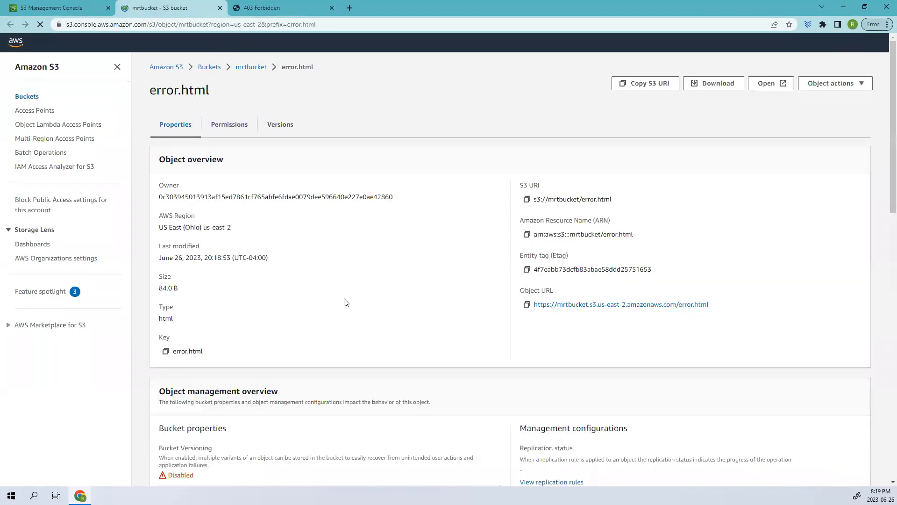
{"action": "left_click", "coordinate": [517, 304]}
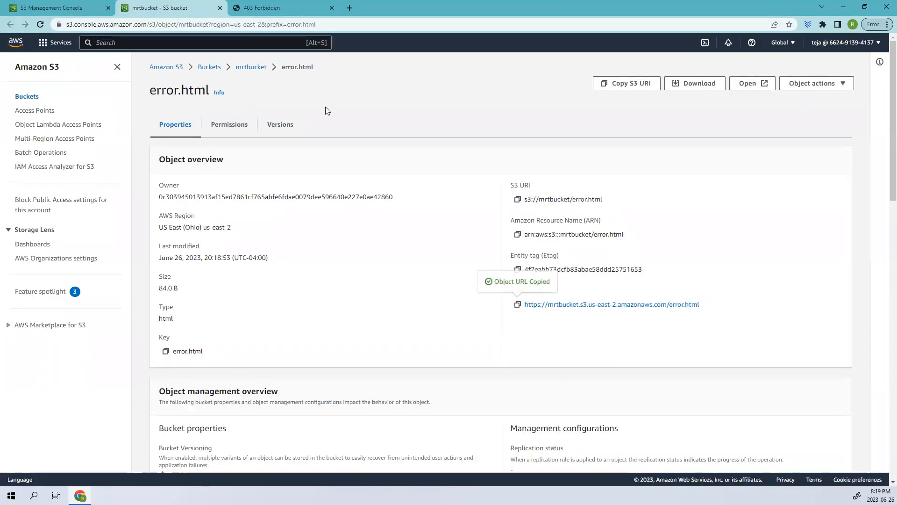
{"action": "left_click", "coordinate": [269, 6]}
{"action": "left_click", "coordinate": [265, 24]}
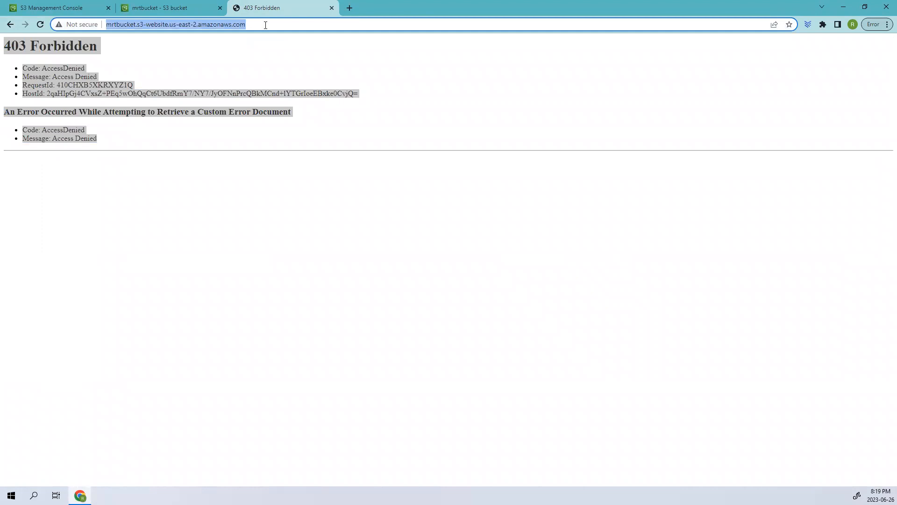
{"action": "key", "text": "ctrl+v"}
{"action": "key", "text": "Return"}
{"action": "key", "text": "ctrl+a"}
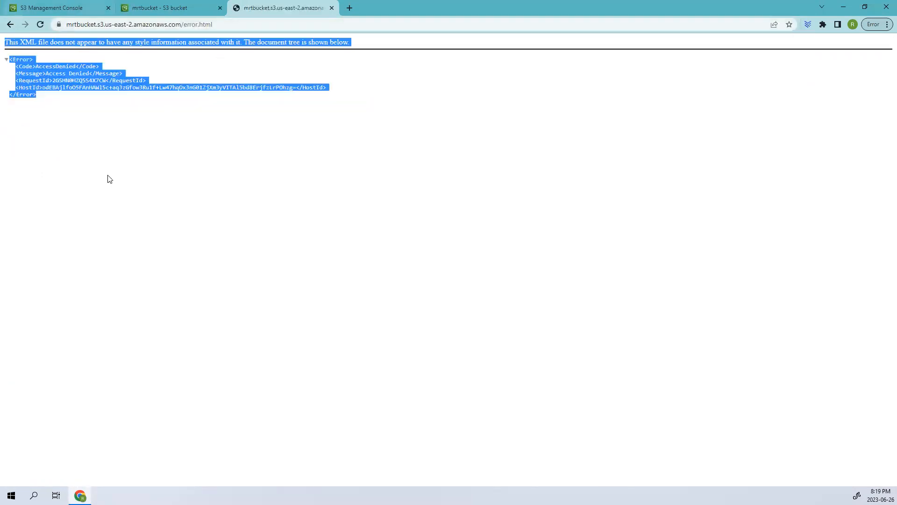
Step: Close the tab showing the error.html URL and return to mrtbucket's object list through the bucket list
{"action": "left_click", "coordinate": [172, 6]}
{"action": "left_click", "coordinate": [333, 8]}
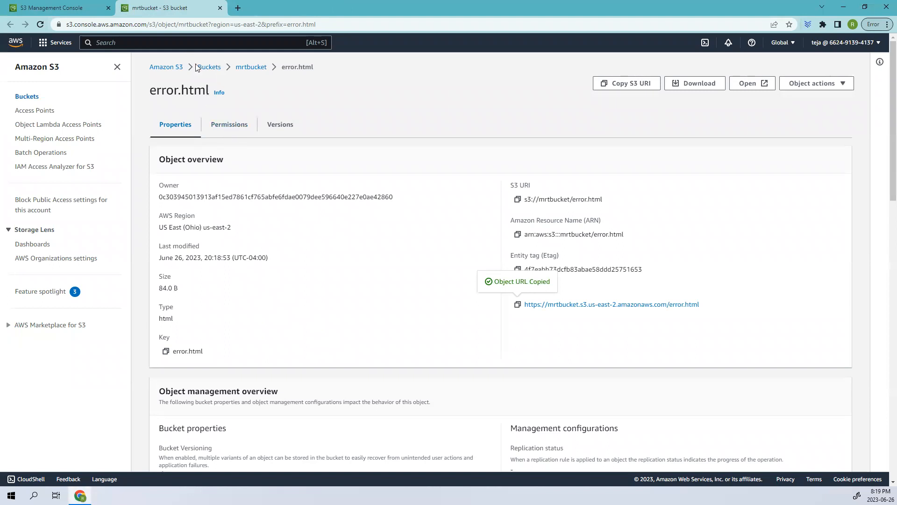
{"action": "left_click", "coordinate": [208, 69]}
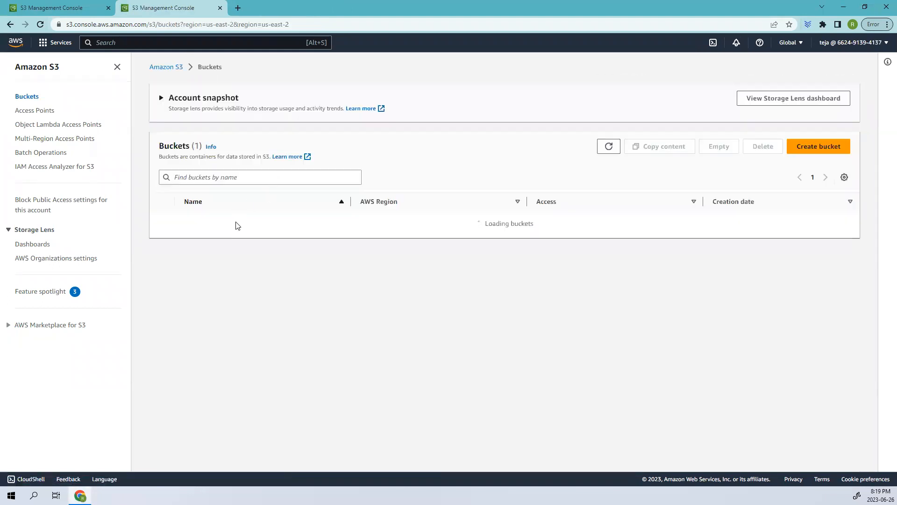
{"action": "left_click", "coordinate": [204, 220]}
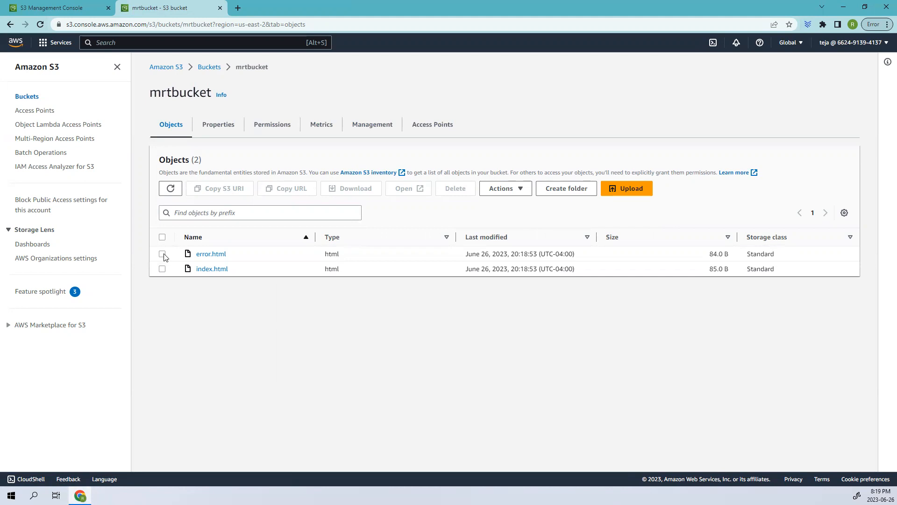
{"action": "left_click", "coordinate": [162, 255]}
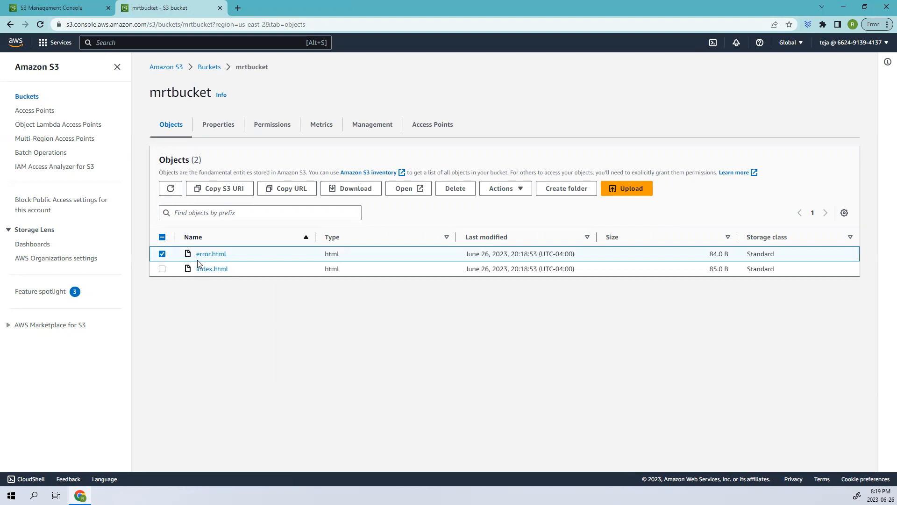
{"action": "left_click_drag", "start_coordinate": [262, 252], "coordinate": [181, 255]}
{"action": "left_click", "coordinate": [269, 334]}
{"action": "left_click", "coordinate": [162, 254]}
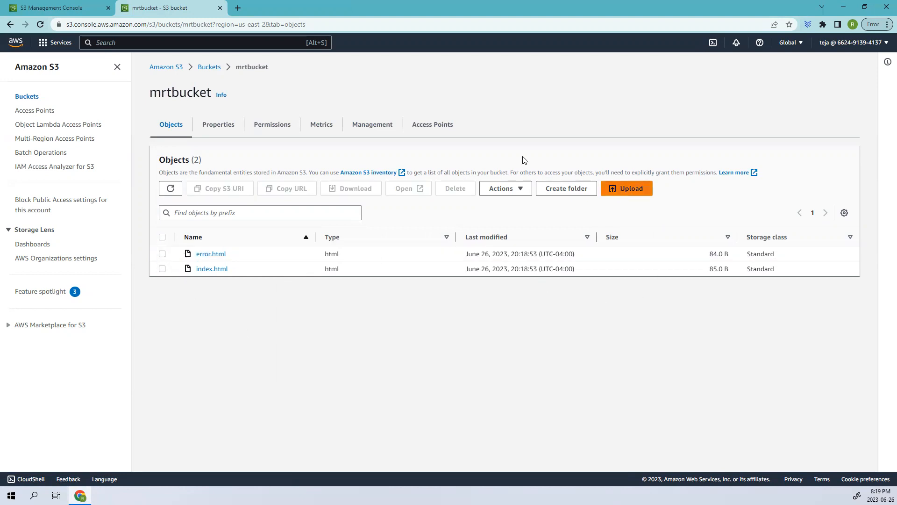
Step: Open mrtbucket's bucket policy for editing and paste the PublicReadGetObject policy that allows s3:GetObject for all principals
{"action": "left_click", "coordinate": [284, 124]}
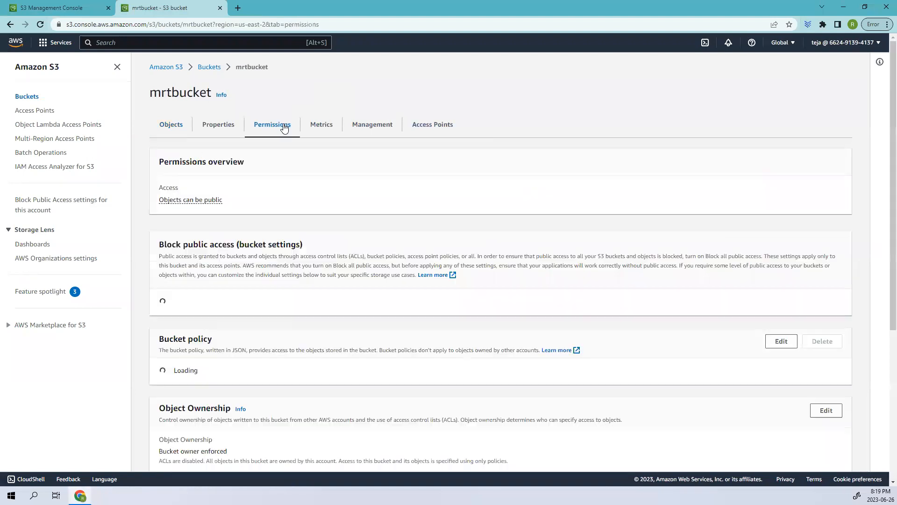
{"action": "scroll", "coordinate": [361, 332], "scroll_direction": "down", "scroll_amount": 4}
{"action": "left_click", "coordinate": [786, 197]}
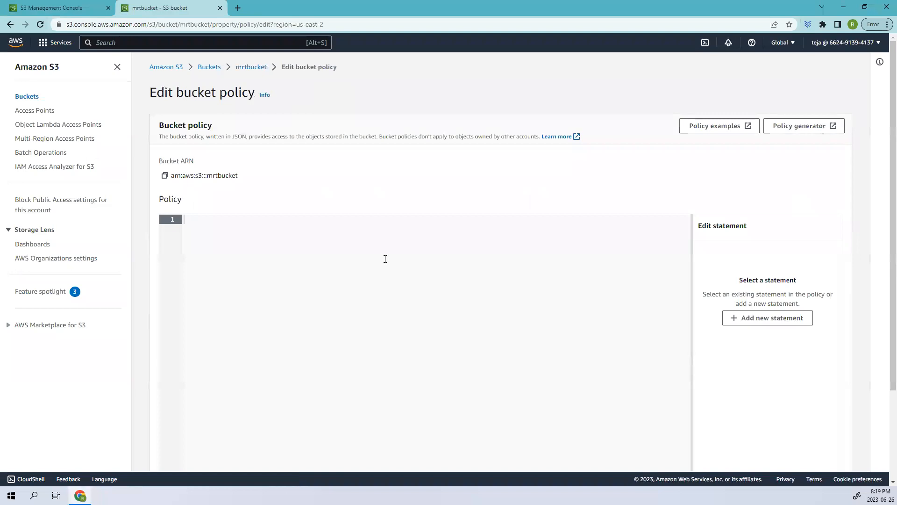
{"action": "scroll", "coordinate": [475, 198], "scroll_direction": "down", "scroll_amount": 1}
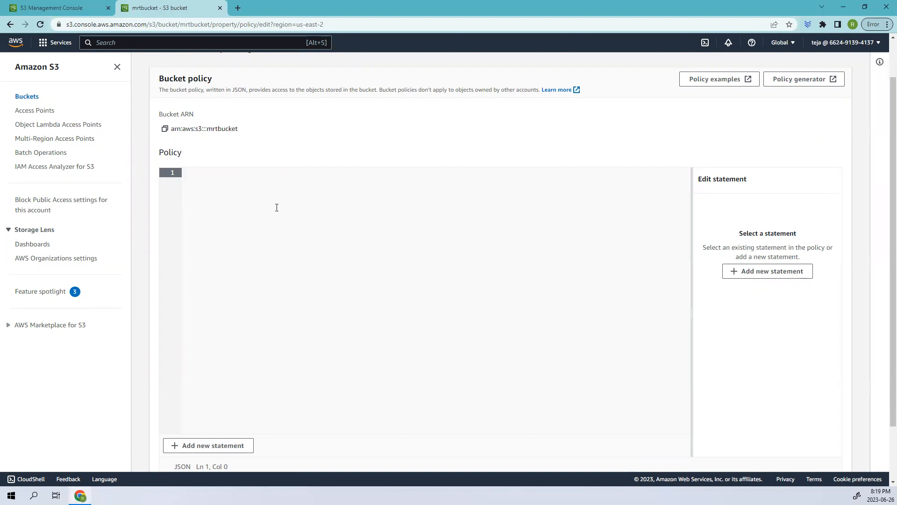
{"action": "key", "text": "ctrl+v"}
{"action": "left_click_drag", "start_coordinate": [306, 347], "coordinate": [161, 171]}
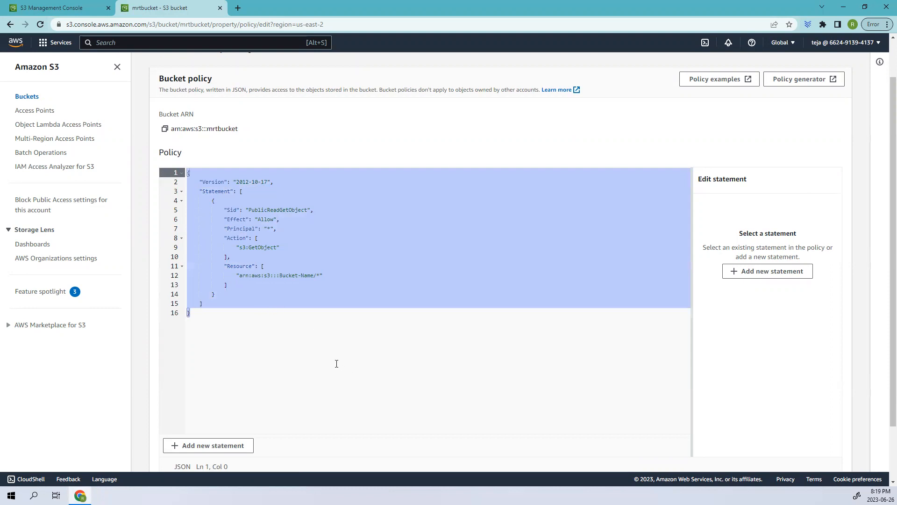
{"action": "left_click", "coordinate": [263, 341]}
Step: Replace the Bucket-Name placeholder in the policy's resource ARN with mrtbucket
{"action": "left_click_drag", "start_coordinate": [280, 275], "coordinate": [313, 275]}
{"action": "left_click", "coordinate": [307, 286]}
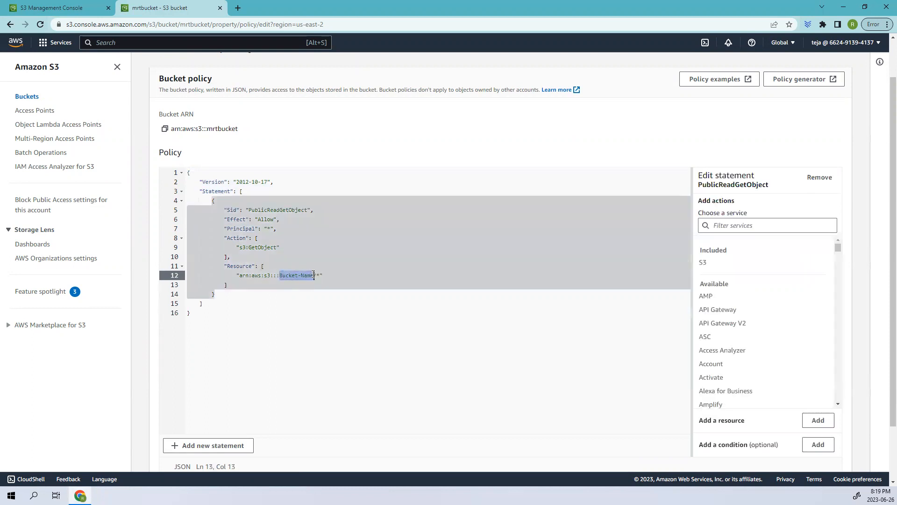
{"action": "left_click_drag", "start_coordinate": [209, 128], "coordinate": [248, 131]}
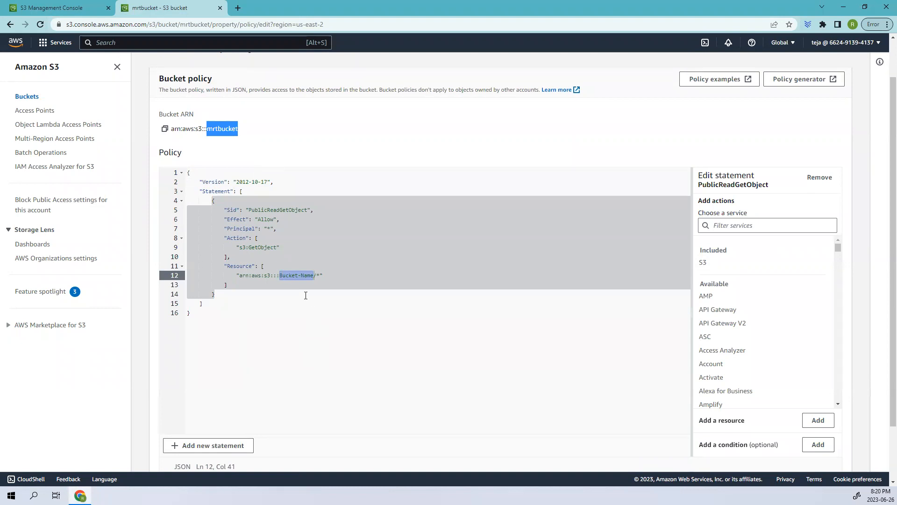
{"action": "left_click", "coordinate": [306, 296]}
{"action": "left_click_drag", "start_coordinate": [280, 275], "coordinate": [314, 275]}
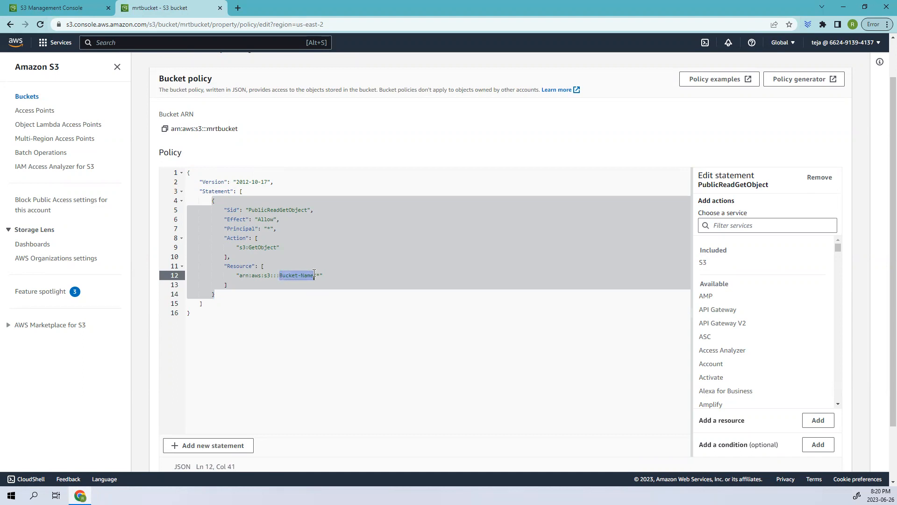
{"action": "left_click", "coordinate": [315, 274]}
{"action": "key", "text": "BackSpace"}
{"action": "key", "text": "BackSpace"}
{"action": "key", "text": "BackSpace"}
{"action": "key", "text": "BackSpace"}
{"action": "key", "text": "BackSpace"}
{"action": "type", "text": "mrtbucket"}
{"action": "left_click", "coordinate": [425, 361]}
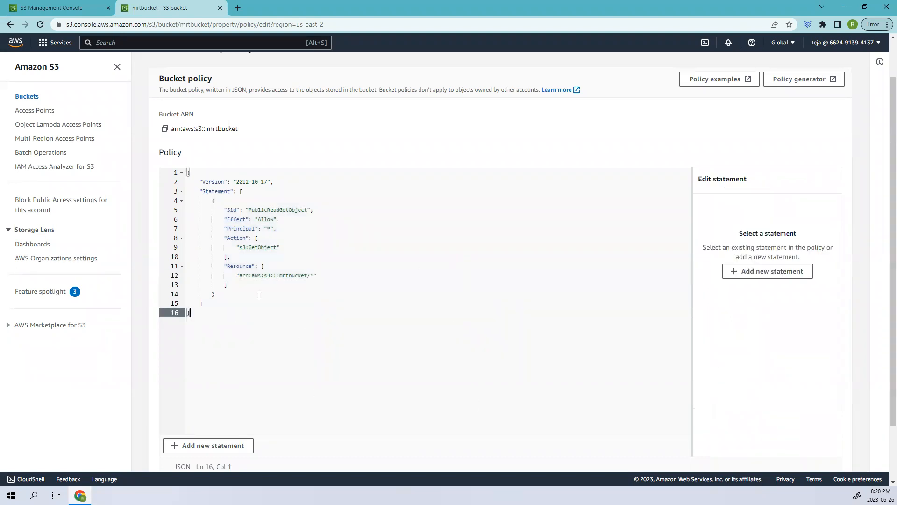
Step: Select the policy text for review and save the bucket policy changes
{"action": "key", "text": "shift+Up"}
{"action": "key", "text": "shift+Up"}
{"action": "key", "text": "shift+Up"}
{"action": "key", "text": "shift+Up"}
{"action": "key", "text": "shift+Up"}
{"action": "key", "text": "shift+Up"}
{"action": "key", "text": "shift+Up"}
{"action": "key", "text": "shift+Up"}
{"action": "key", "text": "shift+Up"}
{"action": "key", "text": "shift+Up"}
{"action": "key", "text": "shift+Up"}
{"action": "key", "text": "shift+Up"}
{"action": "key", "text": "shift+Up"}
{"action": "key", "text": "shift+Up"}
{"action": "key", "text": "shift+Up"}
{"action": "key", "text": "shift+Up"}
{"action": "scroll", "coordinate": [362, 287], "scroll_direction": "down", "scroll_amount": 2}
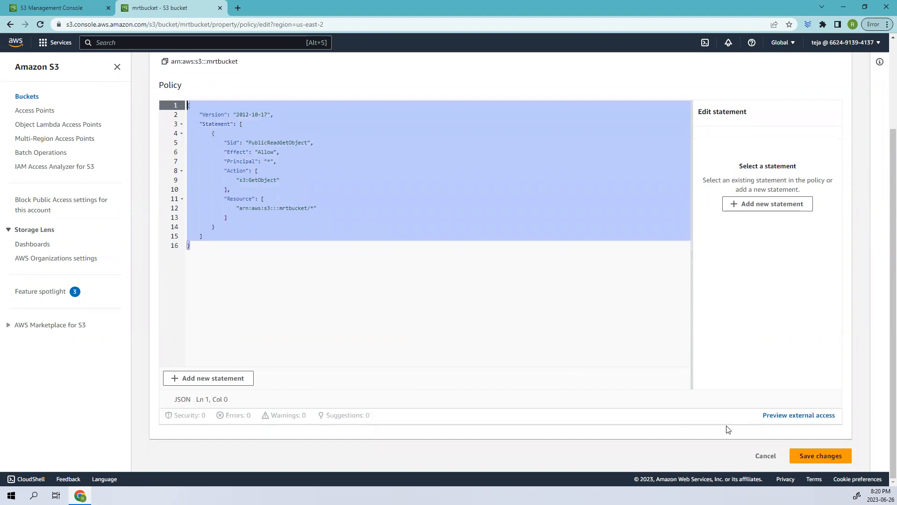
{"action": "left_click", "coordinate": [823, 456]}
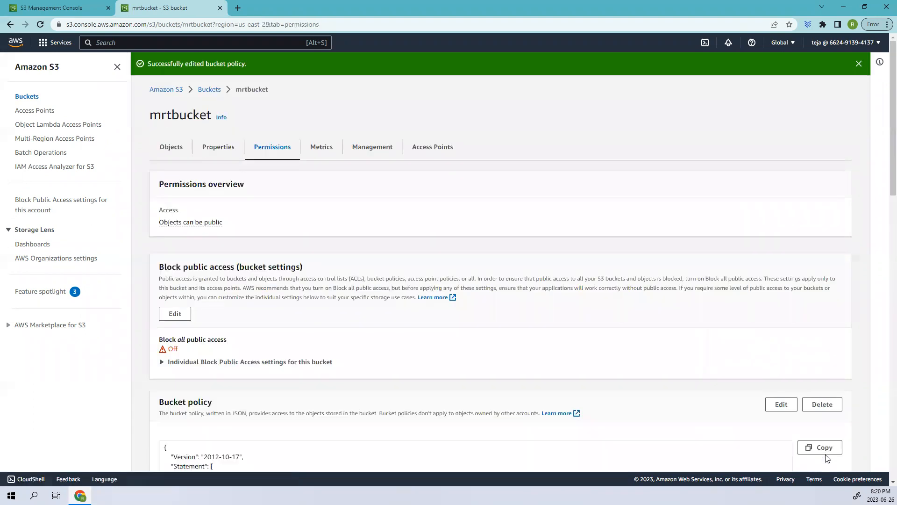
Step: Check mrtbucket's access status in the bucket list and reopen the bucket
{"action": "left_click", "coordinate": [166, 152]}
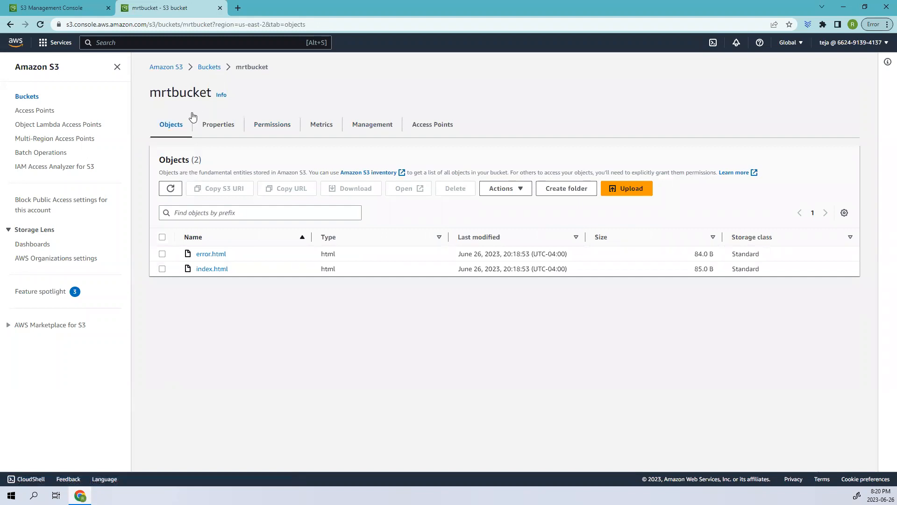
{"action": "left_click", "coordinate": [214, 68]}
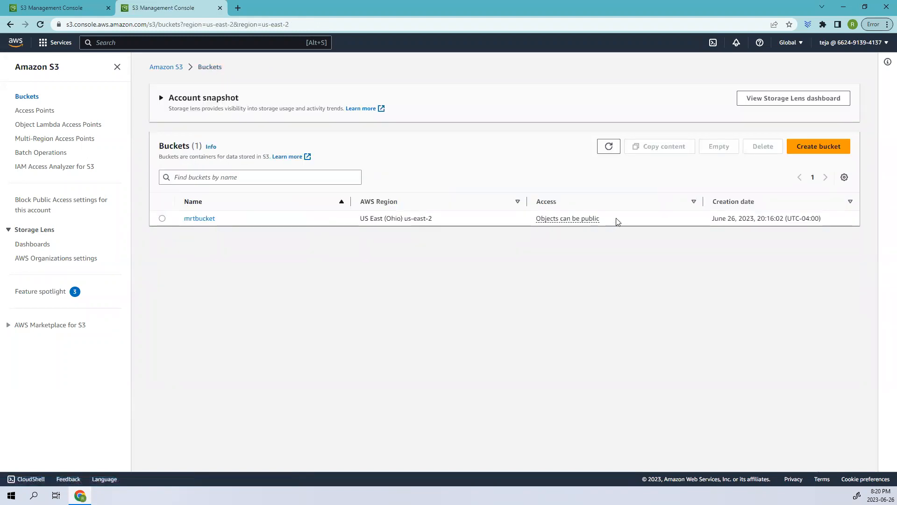
{"action": "left_click_drag", "start_coordinate": [615, 220], "coordinate": [531, 220]}
{"action": "left_click", "coordinate": [216, 218]}
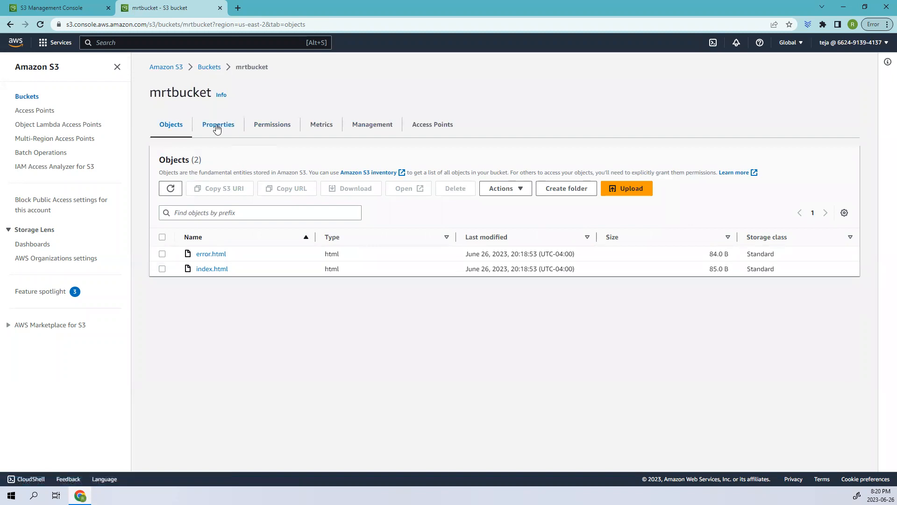
Step: Copy the bucket website endpoint from mrtbucket's static website hosting properties and open it in a new browser tab to view the index page
{"action": "left_click", "coordinate": [235, 125]}
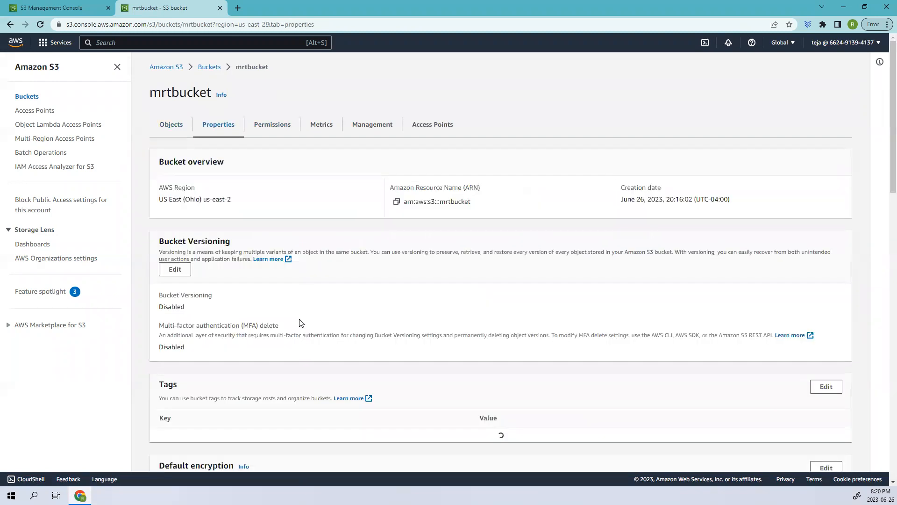
{"action": "scroll", "coordinate": [300, 321], "scroll_direction": "down", "scroll_amount": 4}
{"action": "scroll", "coordinate": [298, 321], "scroll_direction": "down", "scroll_amount": 20}
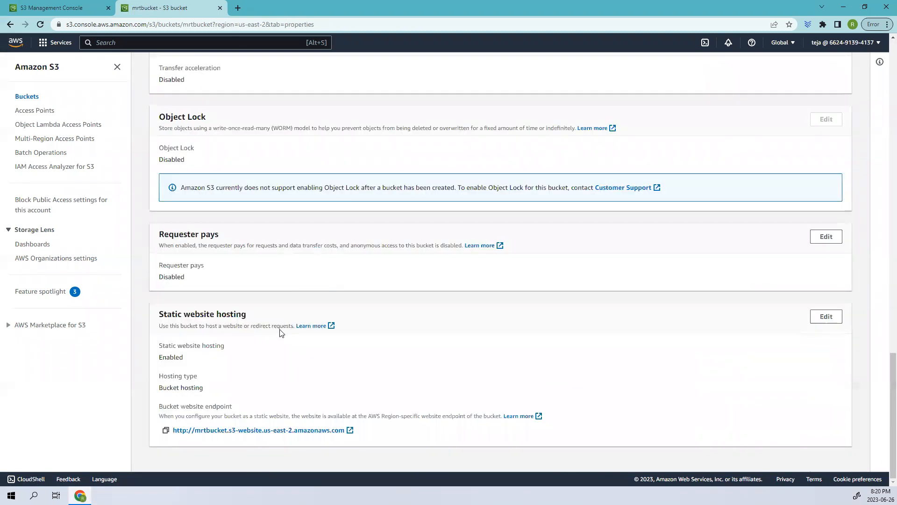
{"action": "left_click", "coordinate": [166, 430]}
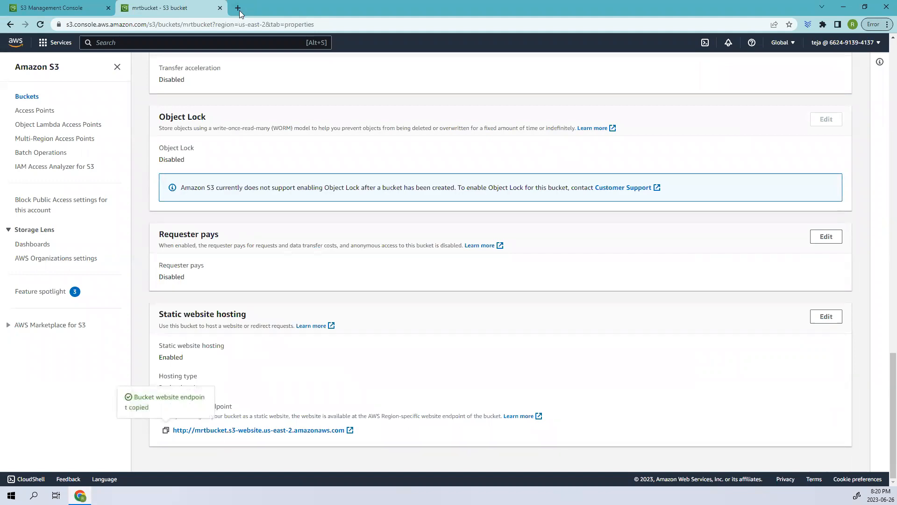
{"action": "left_click", "coordinate": [238, 9]}
{"action": "key", "text": "ctrl+v"}
{"action": "key", "text": "Return"}
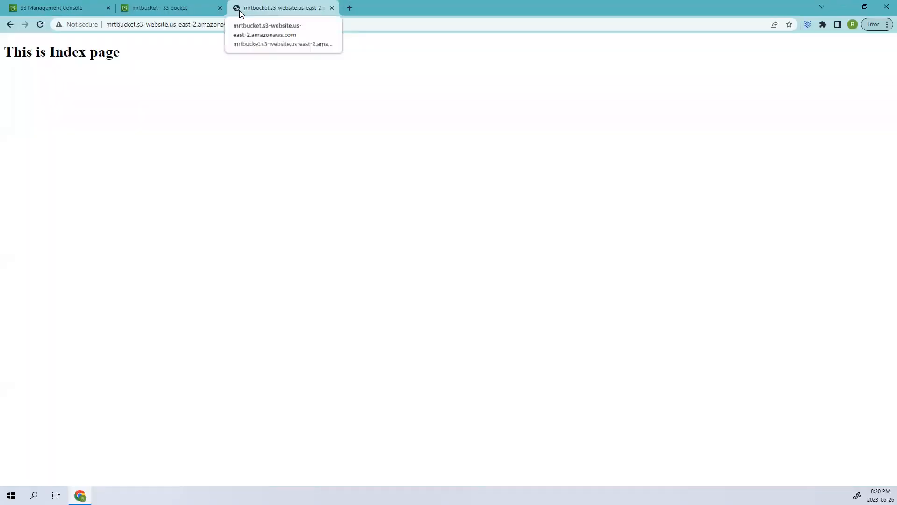
{"action": "left_click_drag", "start_coordinate": [56, 87], "coordinate": [2, 52]}
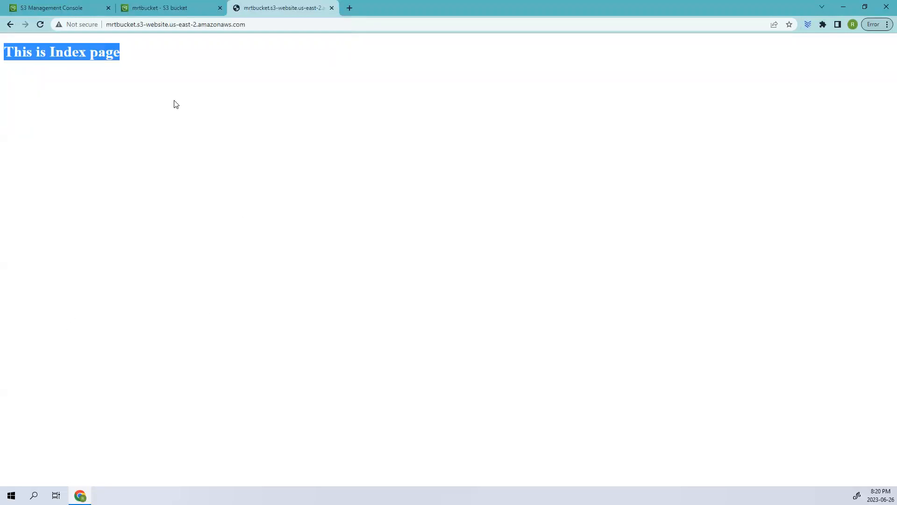
{"action": "left_click", "coordinate": [110, 70]}
{"action": "left_click_drag", "start_coordinate": [8, 52], "coordinate": [105, 49]}
Step: Append /mrt to the bucket website endpoint address and load it to view the error page
{"action": "left_click", "coordinate": [262, 27]}
{"action": "double_click", "coordinate": [262, 26]}
{"action": "left_click", "coordinate": [265, 30]}
{"action": "type", "text": "/"}
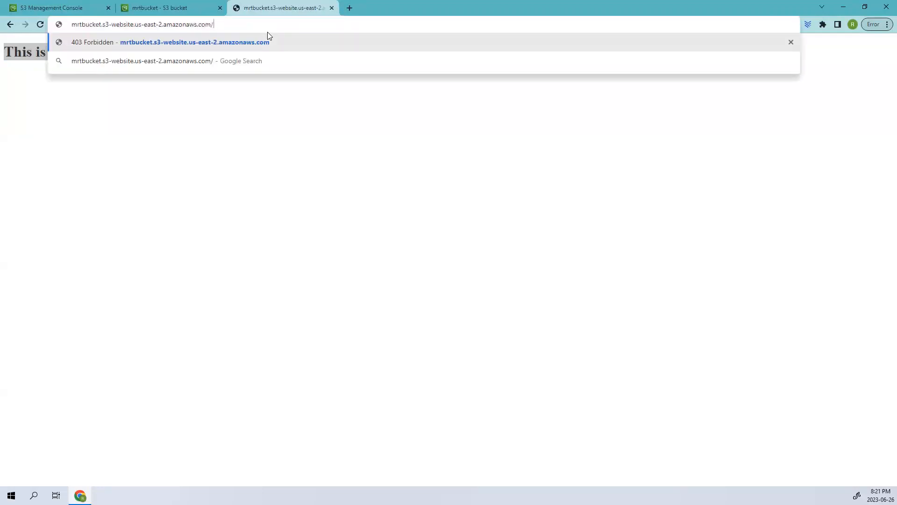
{"action": "type", "text": "mrt"}
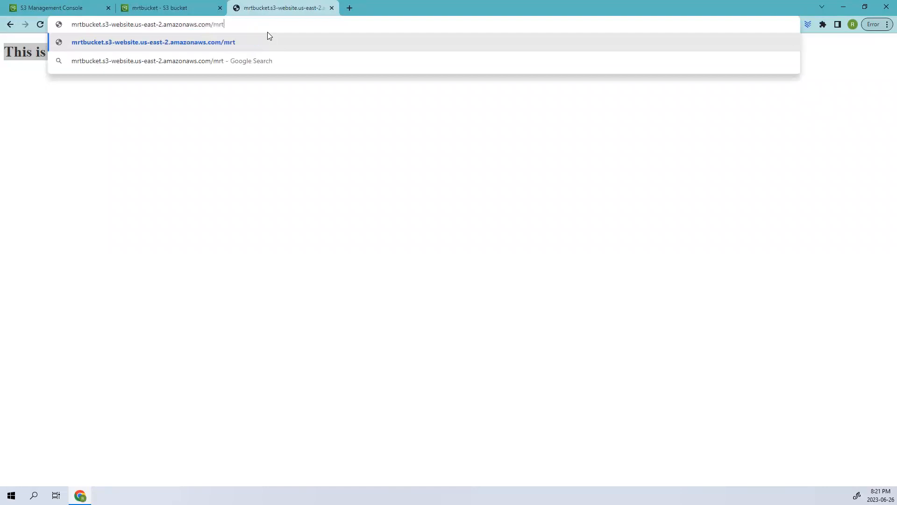
{"action": "key", "text": "Return"}
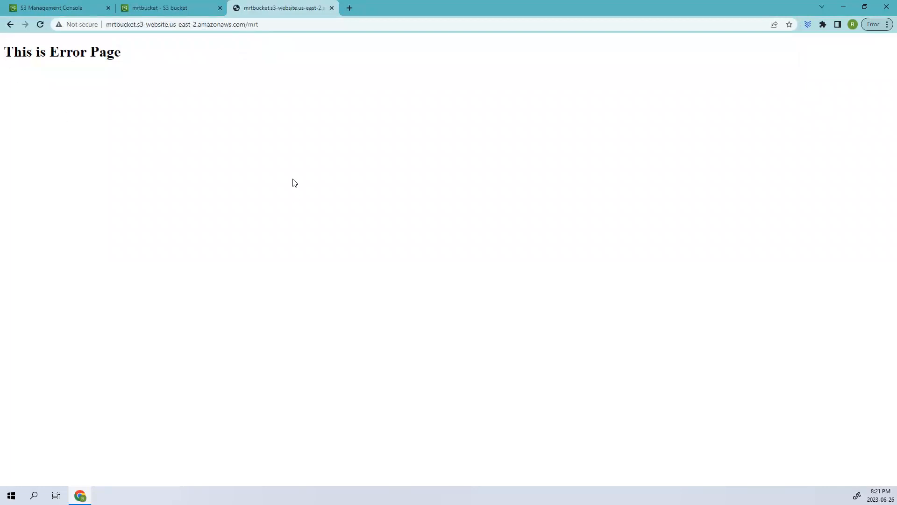
{"action": "left_click_drag", "start_coordinate": [2, 56], "coordinate": [137, 53]}
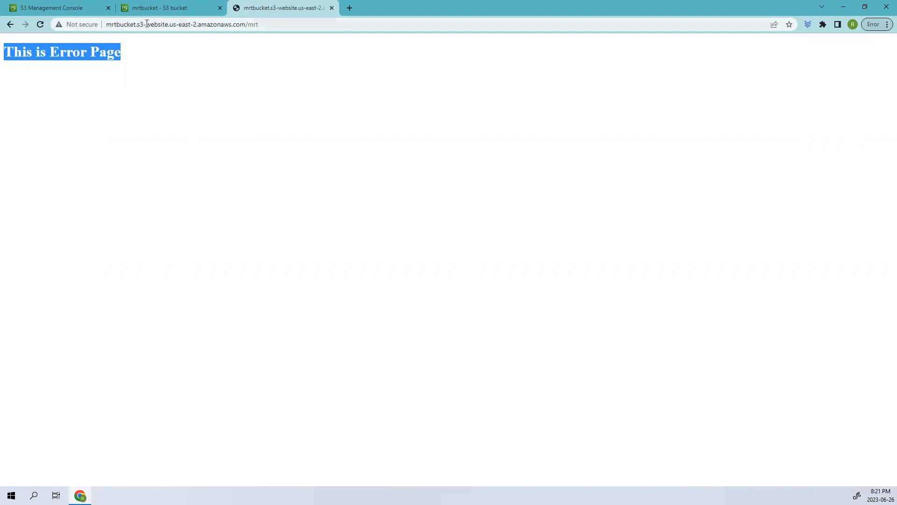
{"action": "left_click", "coordinate": [107, 23]}
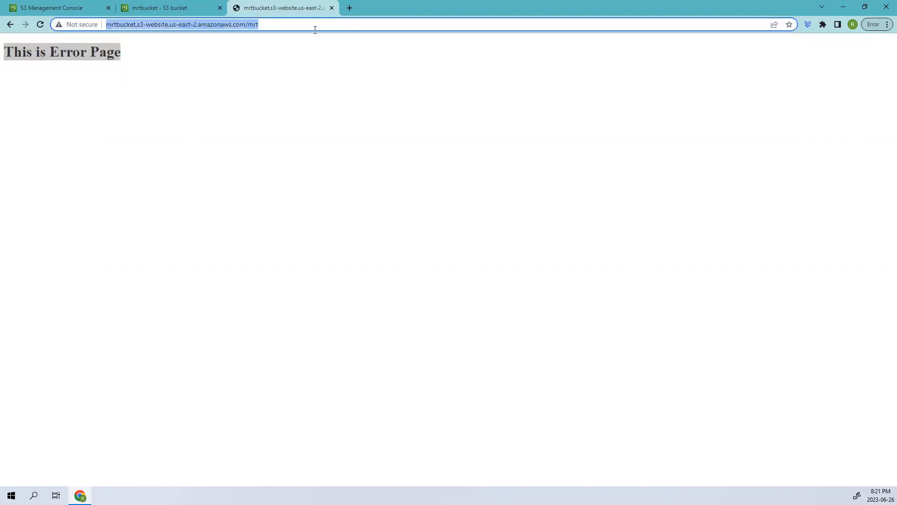
Step: Open error.html from mrtbucket's objects in the S3 console and copy its object URL
{"action": "left_click", "coordinate": [167, 7]}
{"action": "scroll", "coordinate": [220, 292], "scroll_direction": "up", "scroll_amount": 20}
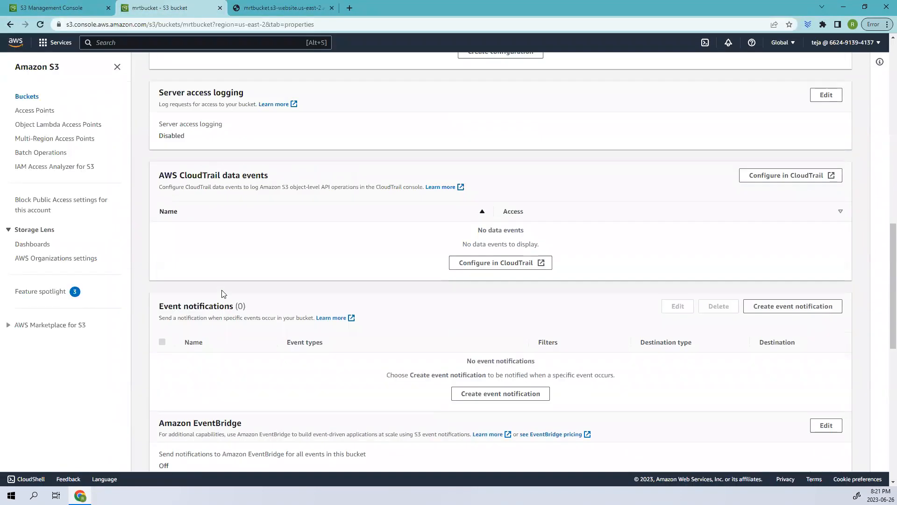
{"action": "scroll", "coordinate": [223, 291], "scroll_direction": "up", "scroll_amount": 5}
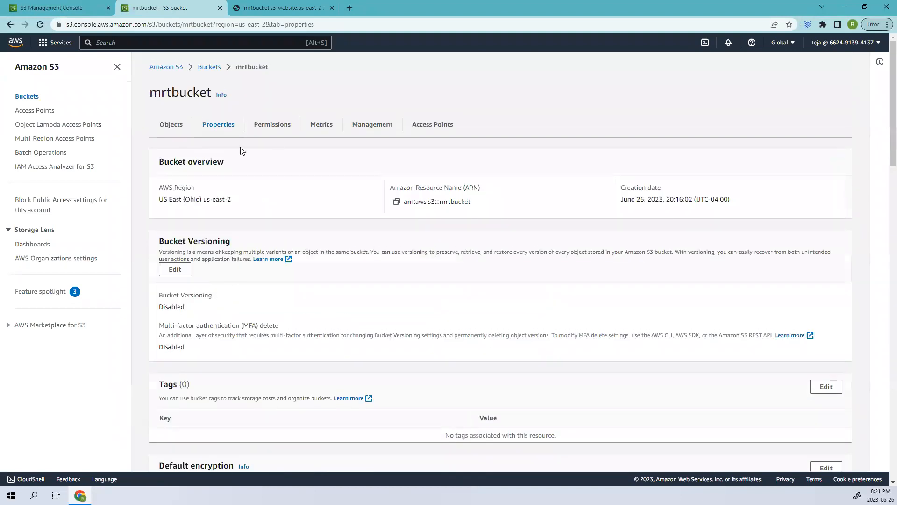
{"action": "left_click", "coordinate": [177, 134]}
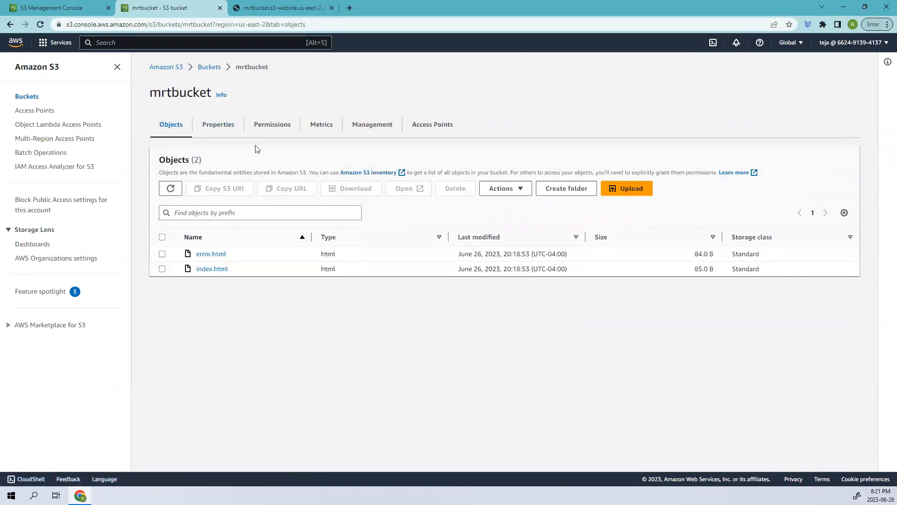
{"action": "left_click", "coordinate": [211, 253]}
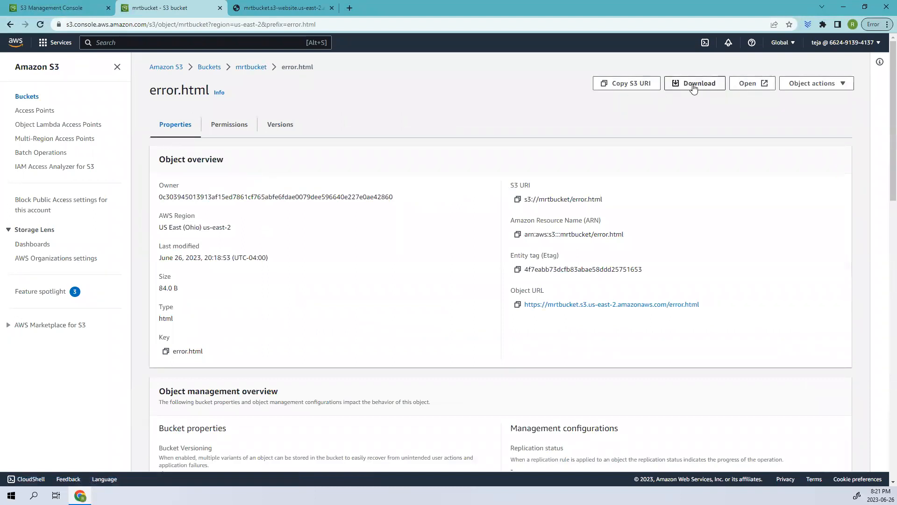
{"action": "scroll", "coordinate": [711, 300], "scroll_direction": "down", "scroll_amount": 3}
{"action": "scroll", "coordinate": [711, 300], "scroll_direction": "up", "scroll_amount": 3}
{"action": "left_click", "coordinate": [826, 84]}
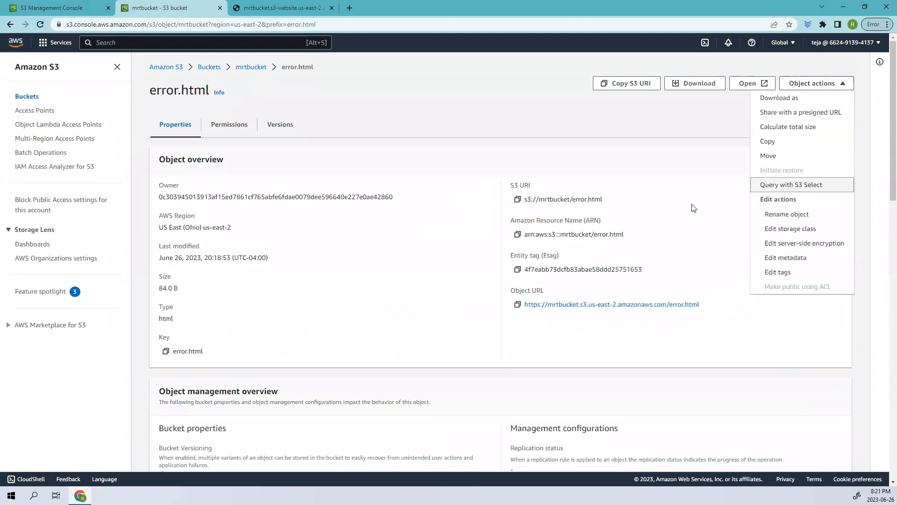
{"action": "left_click", "coordinate": [518, 305]}
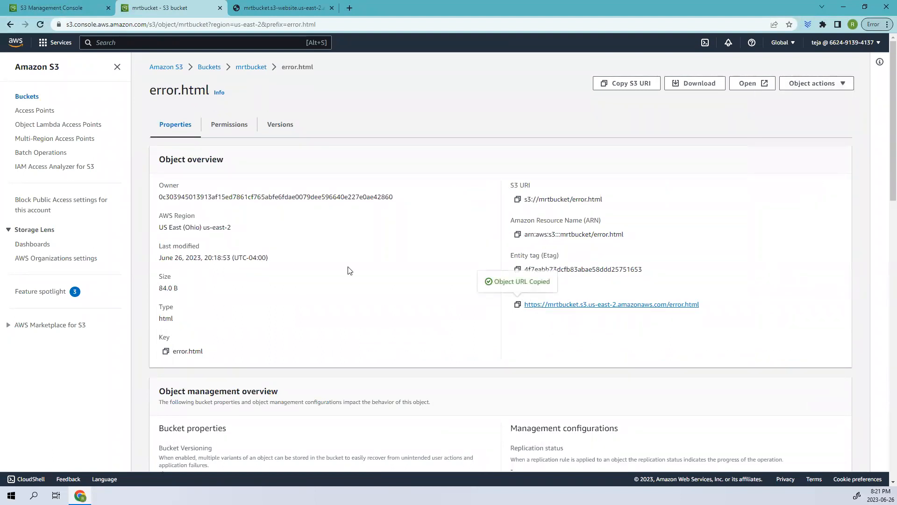
Step: Open the copied error.html URL in a new browser tab and place that tab directly after the S3 bucket tab
{"action": "left_click", "coordinate": [264, 10]}
{"action": "left_click", "coordinate": [355, 6]}
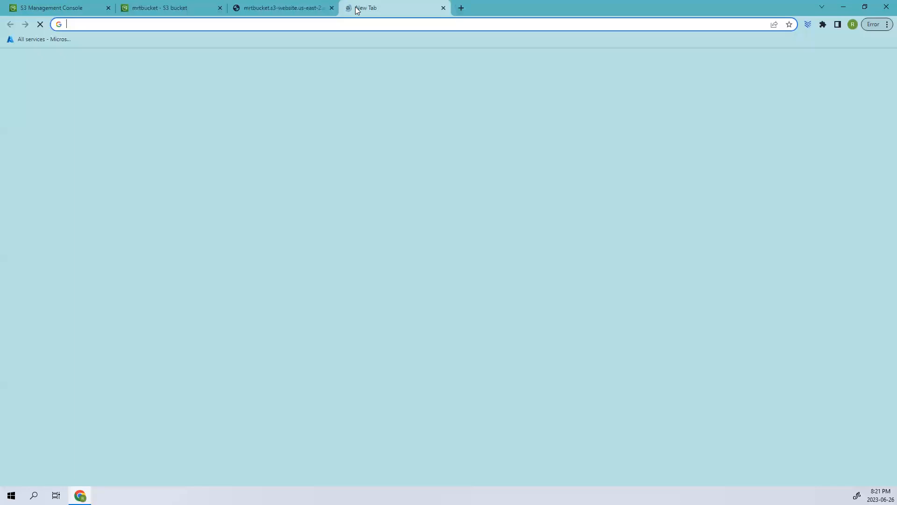
{"action": "key", "text": "ctrl+v"}
{"action": "key", "text": "Return"}
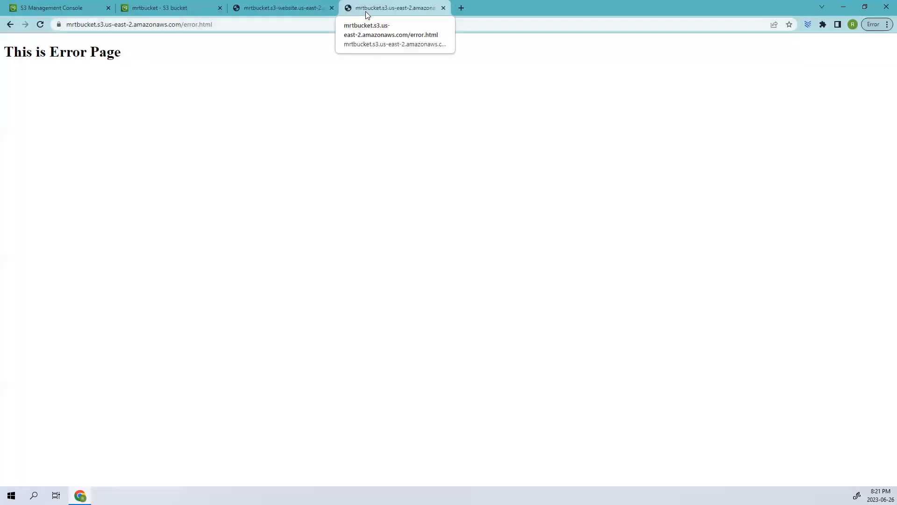
{"action": "left_click_drag", "start_coordinate": [367, 14], "coordinate": [262, 9]}
{"action": "left_click_drag", "start_coordinate": [167, 64], "coordinate": [133, 4]}
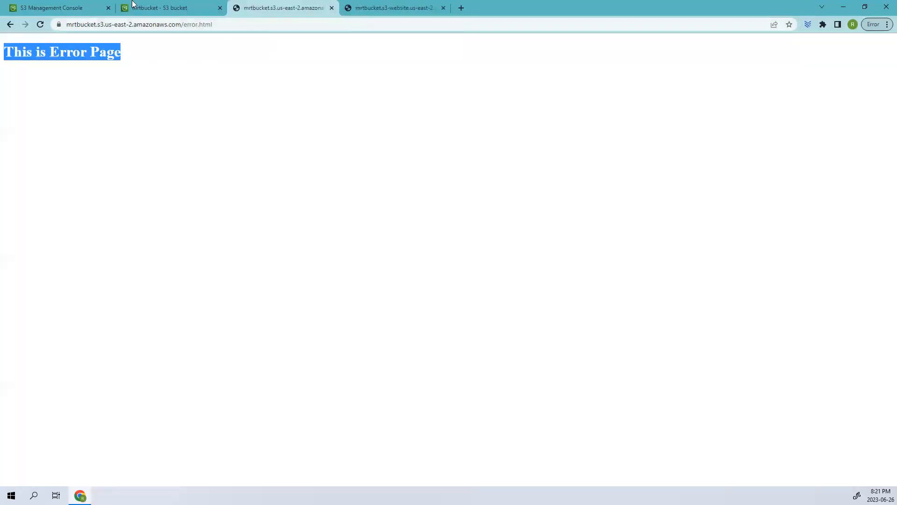
Step: Return to mrtbucket's objects in the S3 console, open index.html and copy its object URL
{"action": "left_click", "coordinate": [134, 5]}
{"action": "scroll", "coordinate": [183, 381], "scroll_direction": "up", "scroll_amount": 3}
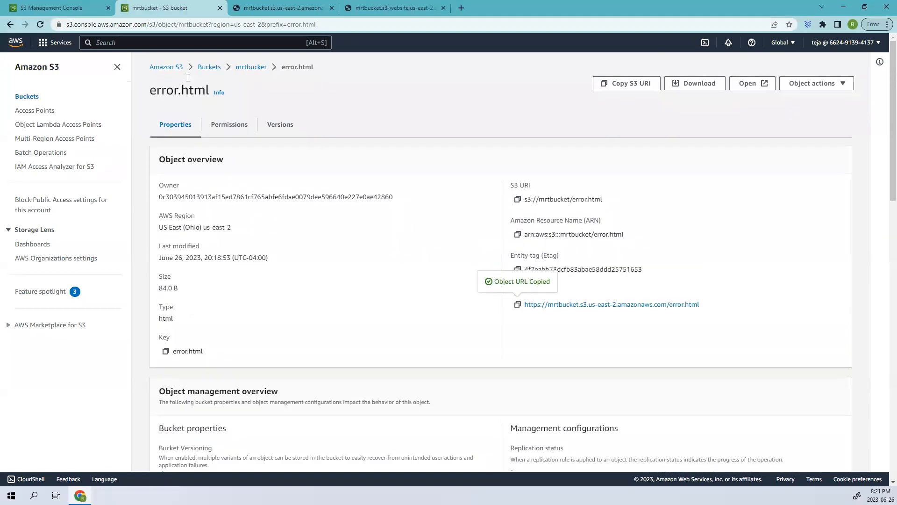
{"action": "left_click", "coordinate": [252, 68]}
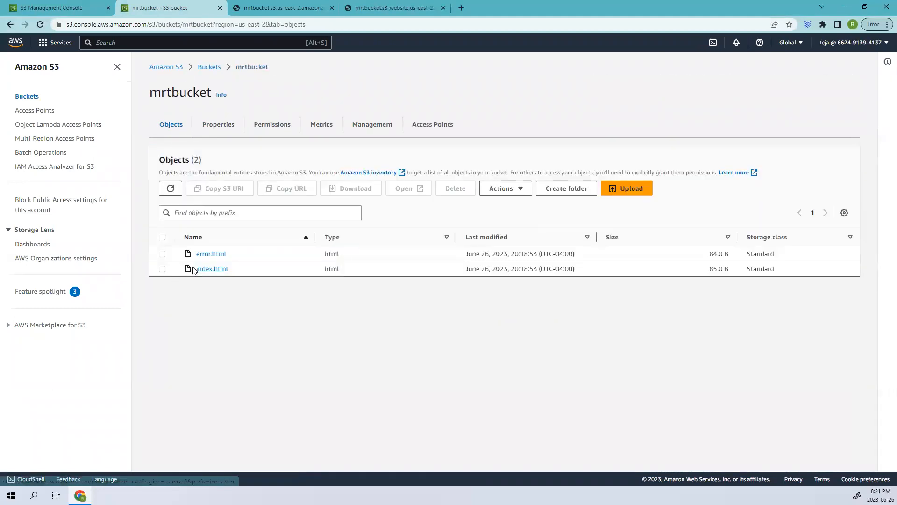
{"action": "left_click", "coordinate": [219, 269]}
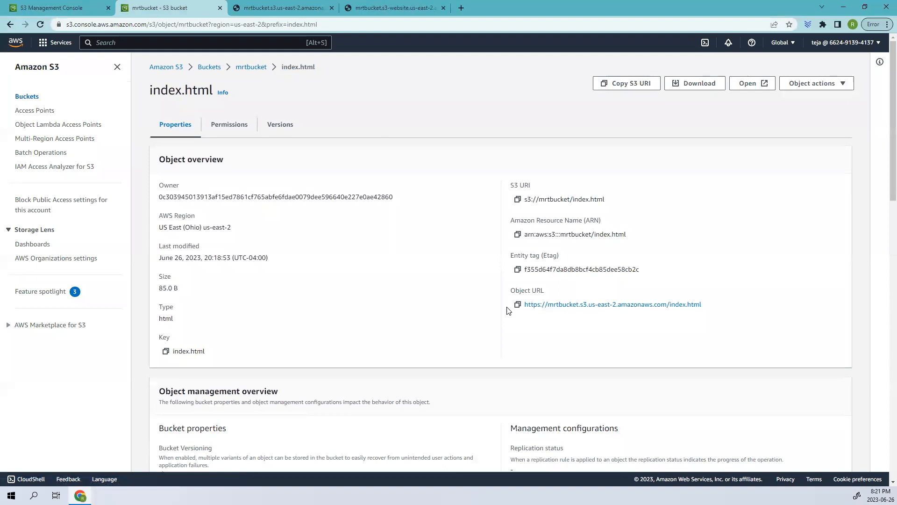
{"action": "left_click", "coordinate": [518, 304]}
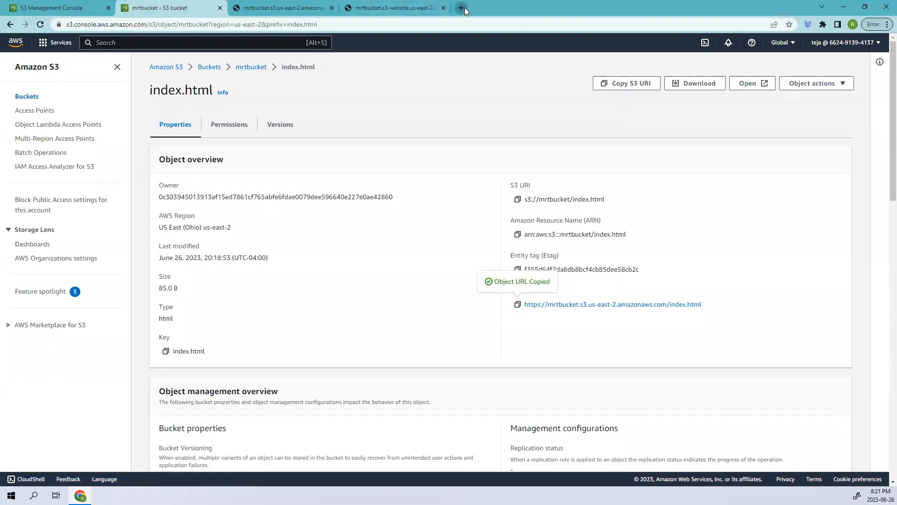
Step: Open the copied index.html URL in a new browser tab and place that tab directly after the S3 bucket tab
{"action": "left_click", "coordinate": [462, 8]}
{"action": "key", "text": "ctrl+v"}
{"action": "key", "text": "Return"}
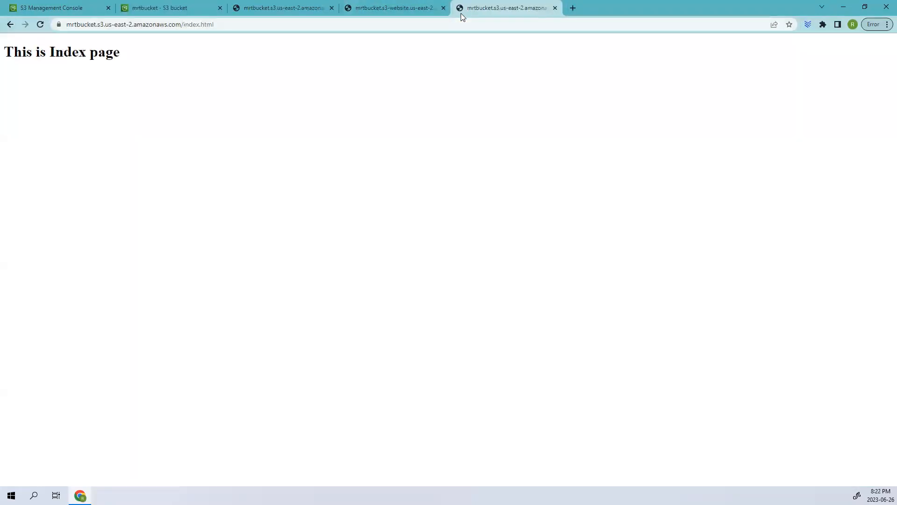
{"action": "triple_click", "coordinate": [62, 54]}
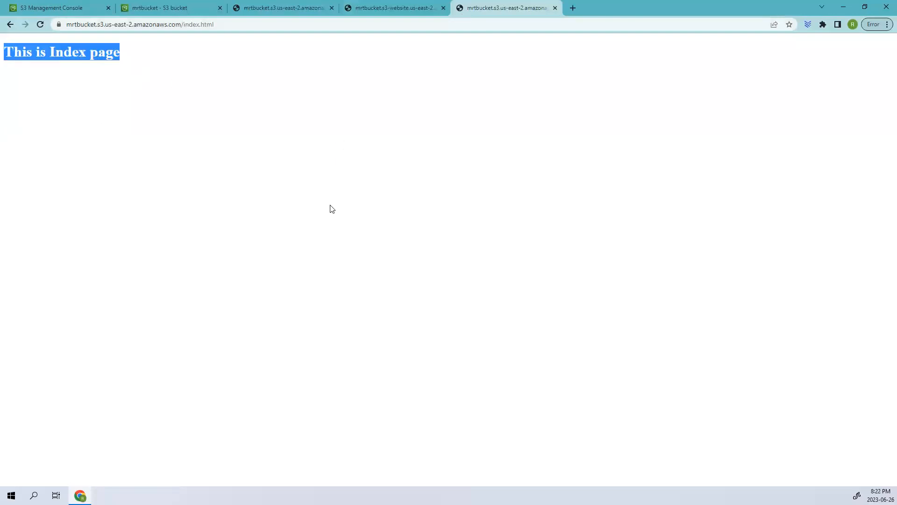
{"action": "left_click_drag", "start_coordinate": [514, 7], "coordinate": [319, 10]}
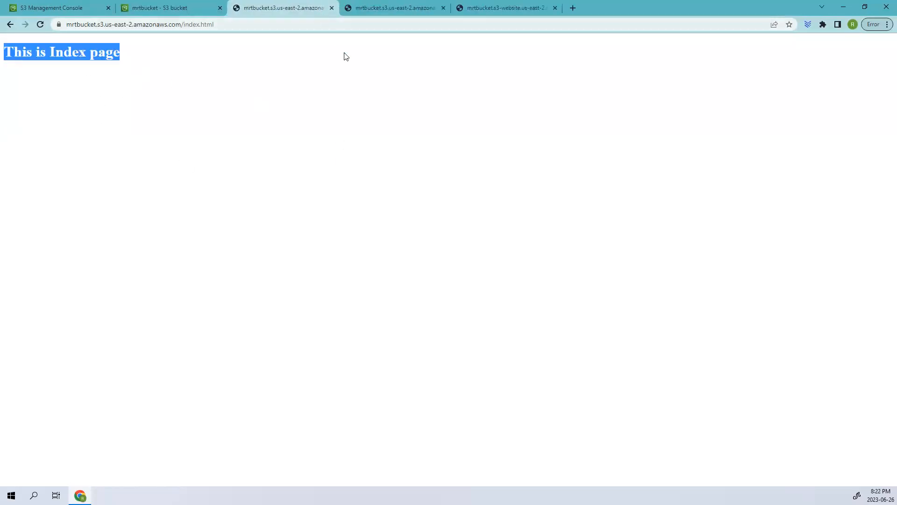
Step: Review index.html's object details in the S3 console and go back through the bucket list to mrtbucket's objects
{"action": "left_click", "coordinate": [171, 6]}
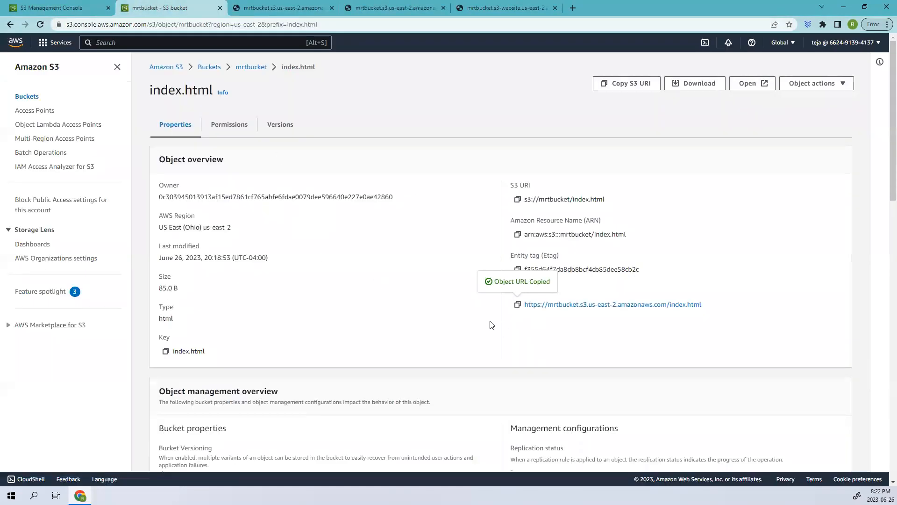
{"action": "scroll", "coordinate": [443, 342], "scroll_direction": "down", "scroll_amount": 3}
{"action": "scroll", "coordinate": [414, 320], "scroll_direction": "down", "scroll_amount": 2}
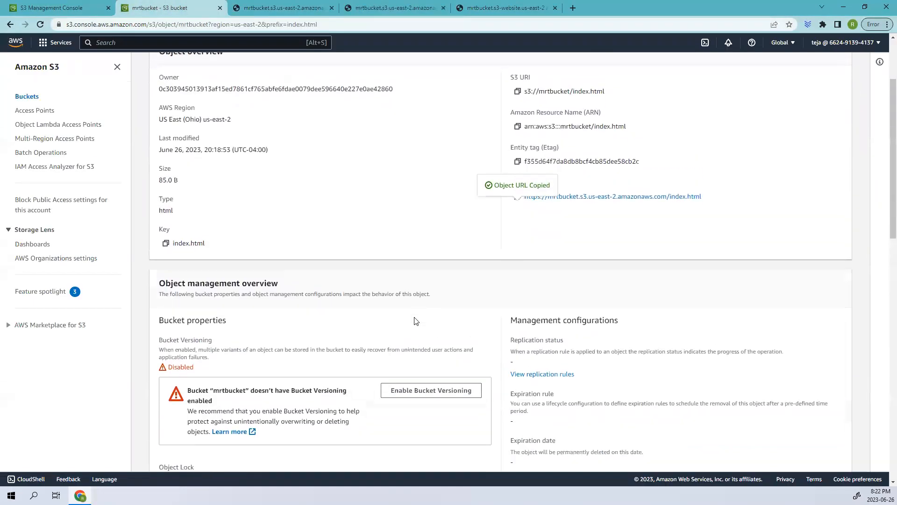
{"action": "scroll", "coordinate": [416, 321], "scroll_direction": "up", "scroll_amount": 3}
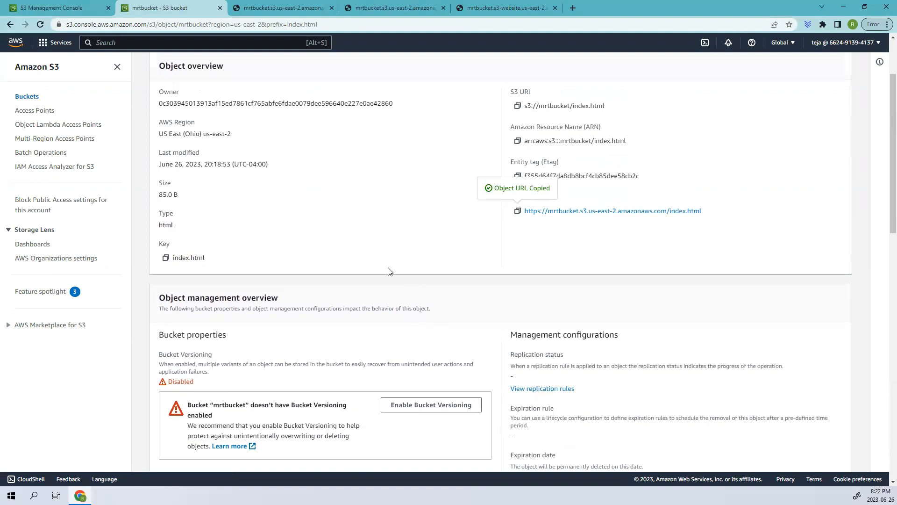
{"action": "scroll", "coordinate": [386, 268], "scroll_direction": "up", "scroll_amount": 2}
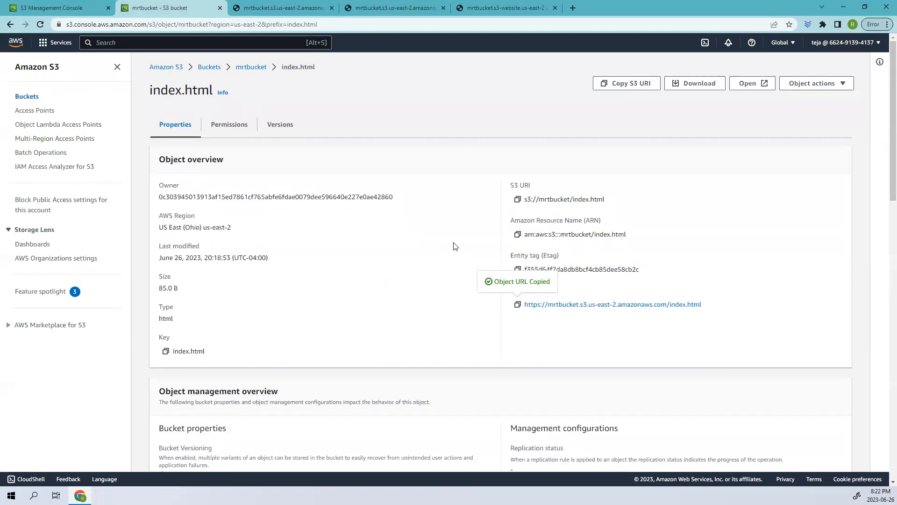
{"action": "left_click", "coordinate": [237, 66]}
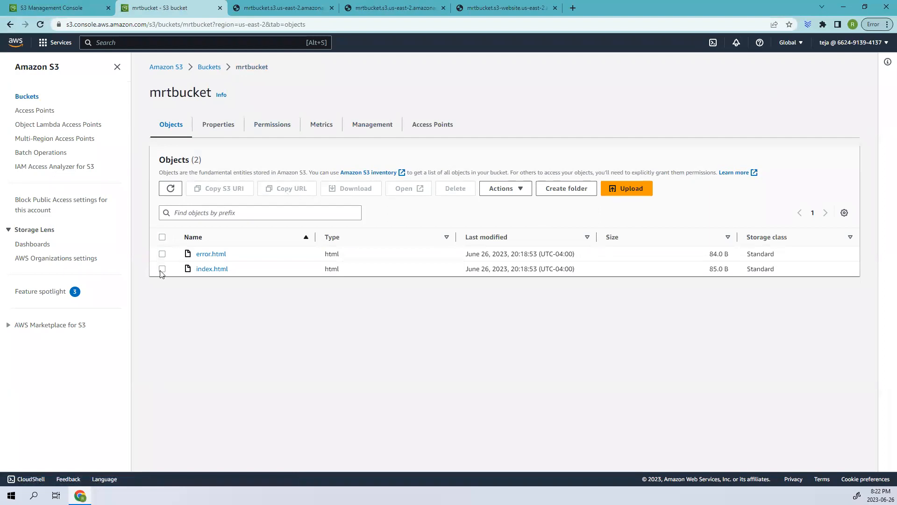
{"action": "left_click", "coordinate": [209, 68]}
{"action": "left_click", "coordinate": [163, 218]}
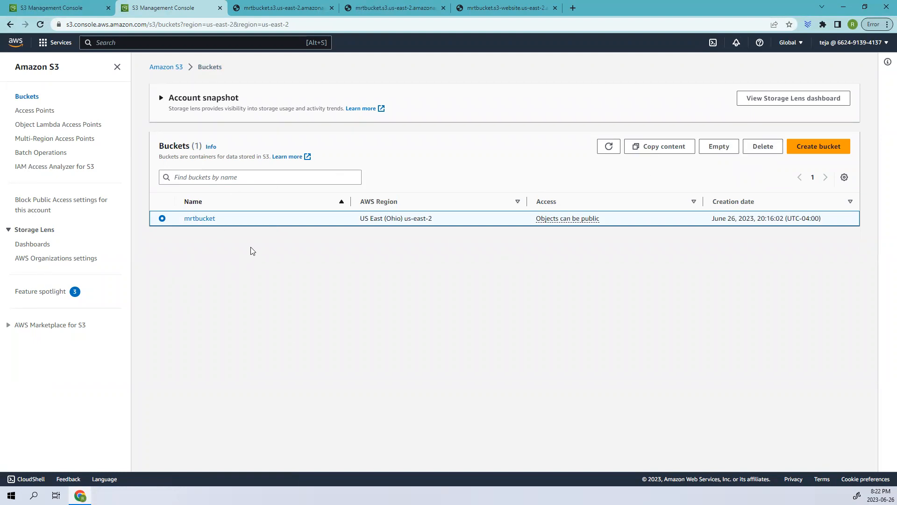
{"action": "left_click", "coordinate": [202, 219]}
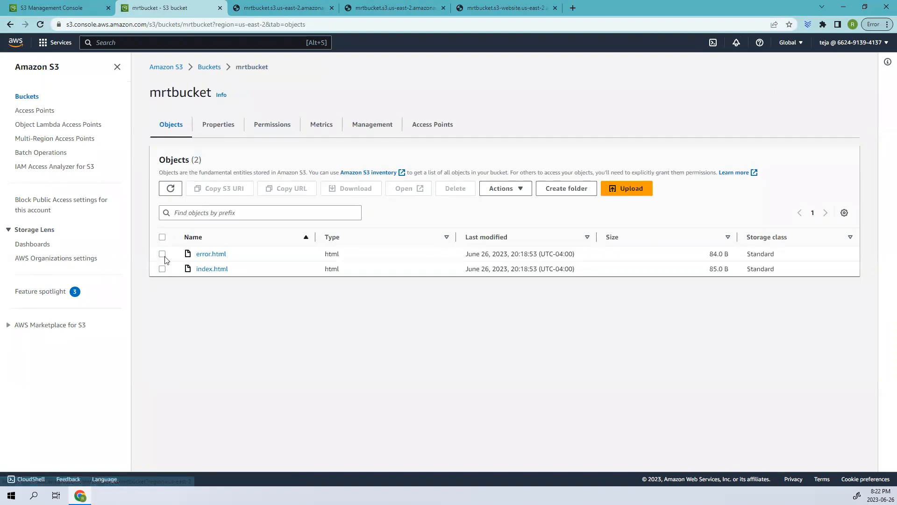
Step: Delete error.html and index.html from mrtbucket, confirming with the text "permanently delete"
{"action": "left_click", "coordinate": [162, 268]}
{"action": "left_click", "coordinate": [162, 253]}
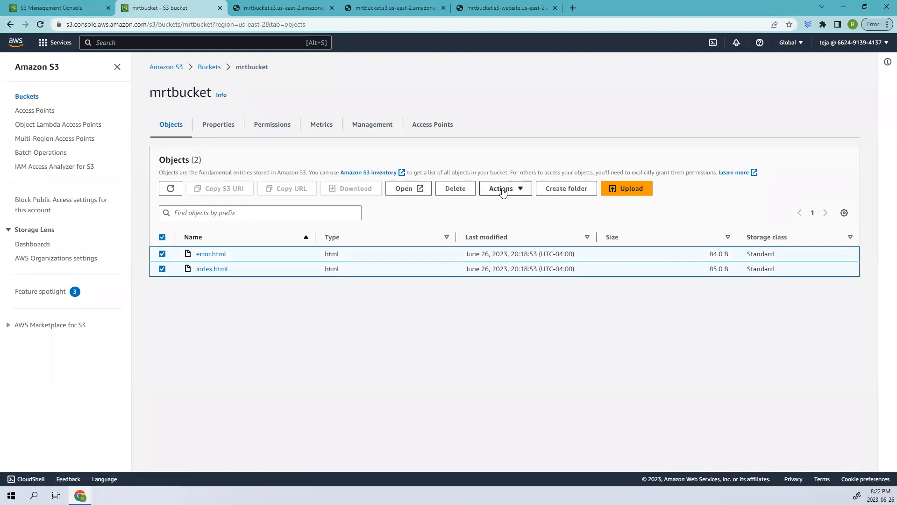
{"action": "left_click", "coordinate": [437, 189]}
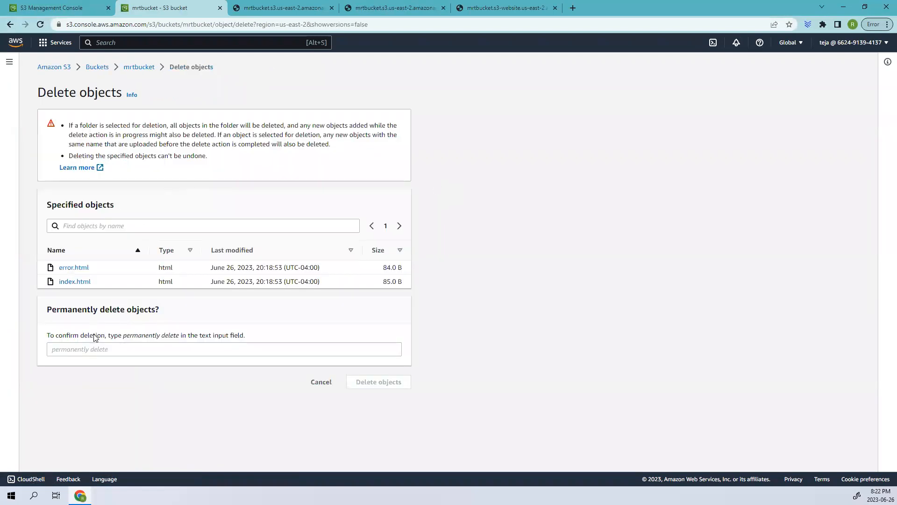
{"action": "left_click_drag", "start_coordinate": [146, 336], "coordinate": [179, 336]}
{"action": "right_click", "coordinate": [174, 336]}
{"action": "left_click", "coordinate": [187, 341]}
{"action": "left_click", "coordinate": [157, 350]}
{"action": "key", "text": "ctrl+v"}
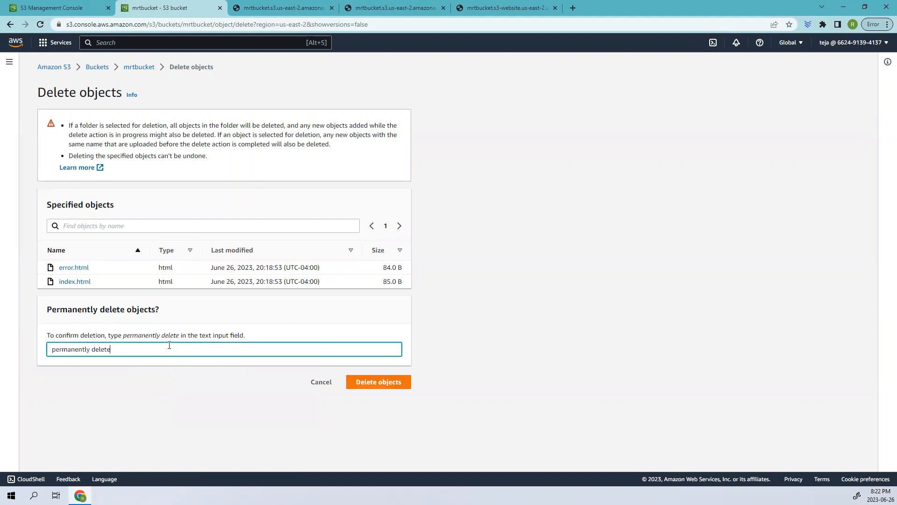
{"action": "left_click", "coordinate": [372, 382]}
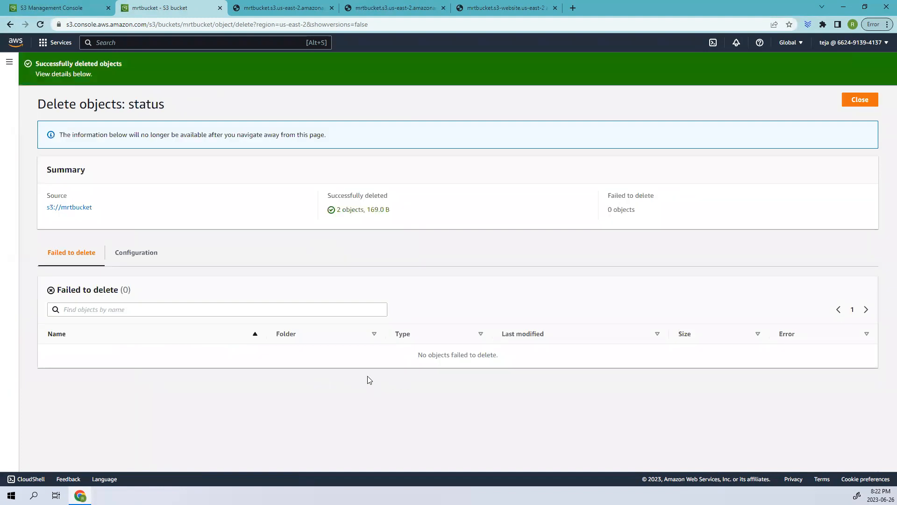
Step: Review and close the object deletion status, and return to the bucket list
{"action": "left_click_drag", "start_coordinate": [22, 98], "coordinate": [286, 112]}
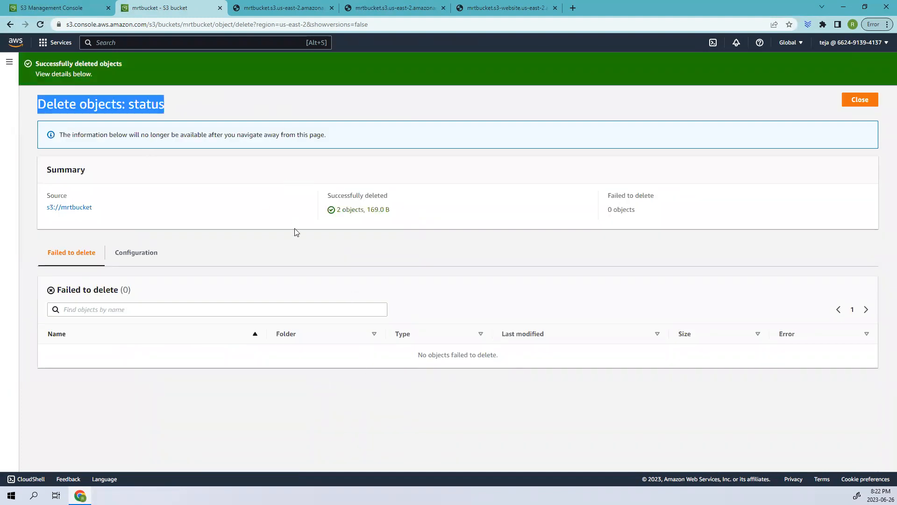
{"action": "left_click", "coordinate": [860, 99]}
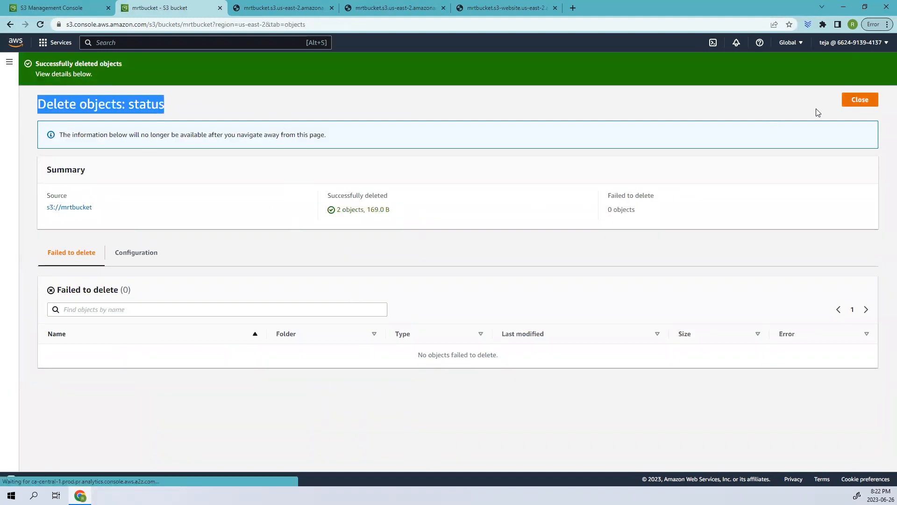
{"action": "left_click", "coordinate": [96, 67]}
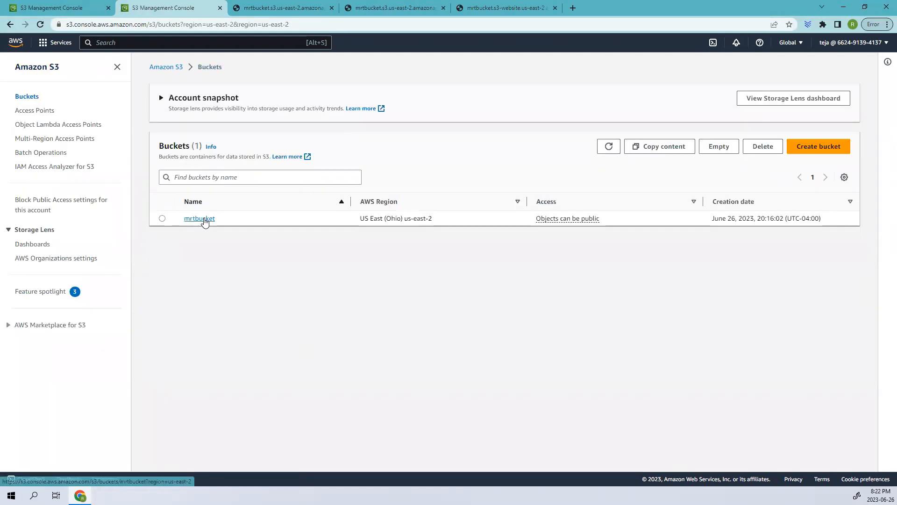
Step: Check mrtbucket's objects, delete the bucket by confirming with the name "mrtbucket", and return to the bucket list
{"action": "left_click", "coordinate": [204, 219]}
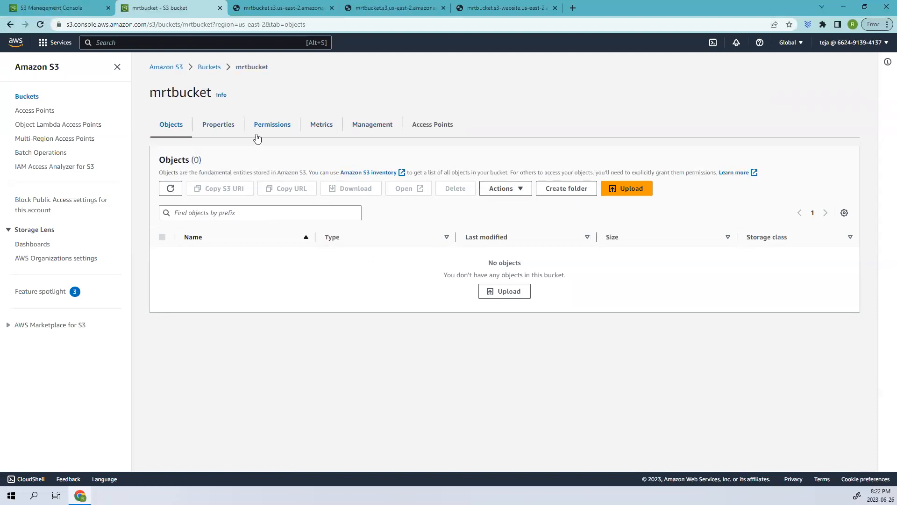
{"action": "left_click", "coordinate": [201, 68]}
{"action": "left_click", "coordinate": [162, 219]}
{"action": "left_click", "coordinate": [760, 146]}
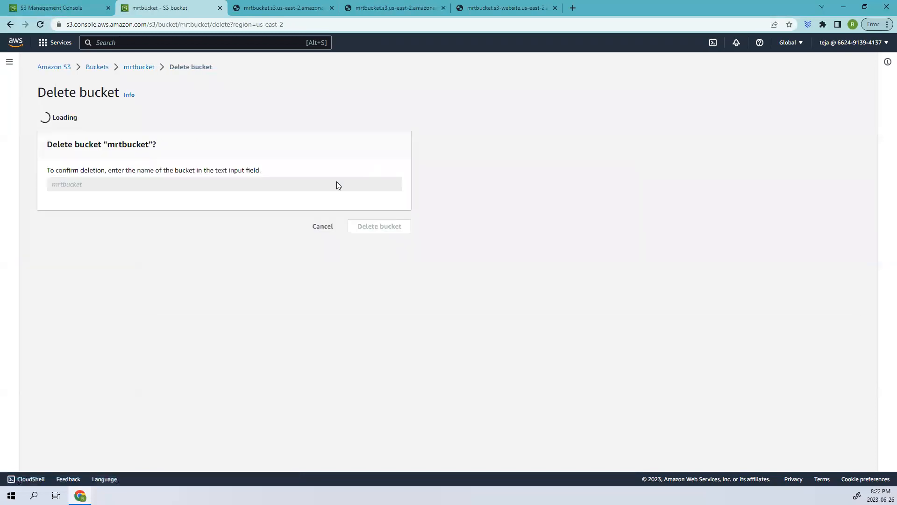
{"action": "left_click", "coordinate": [70, 286]}
{"action": "type", "text": "mrtbucket"}
{"action": "left_click", "coordinate": [307, 375]}
{"action": "left_click", "coordinate": [386, 328]}
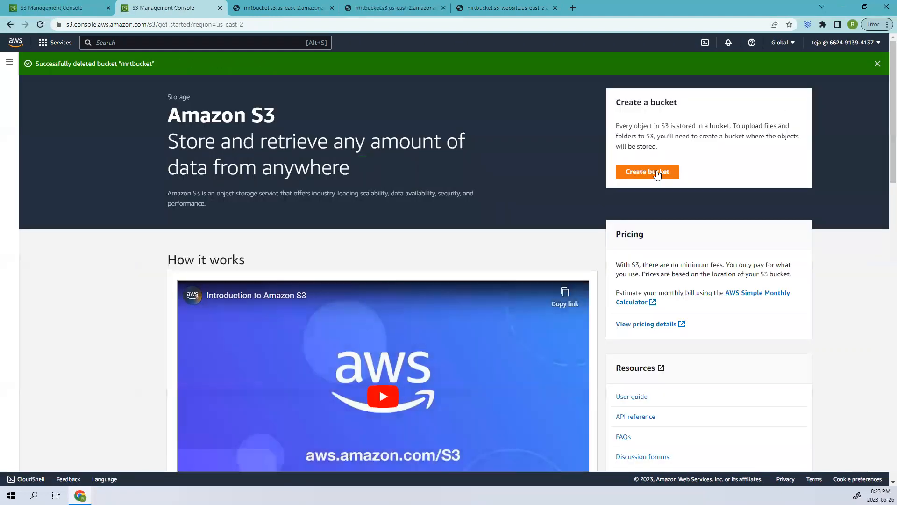
{"action": "left_click", "coordinate": [652, 180]}
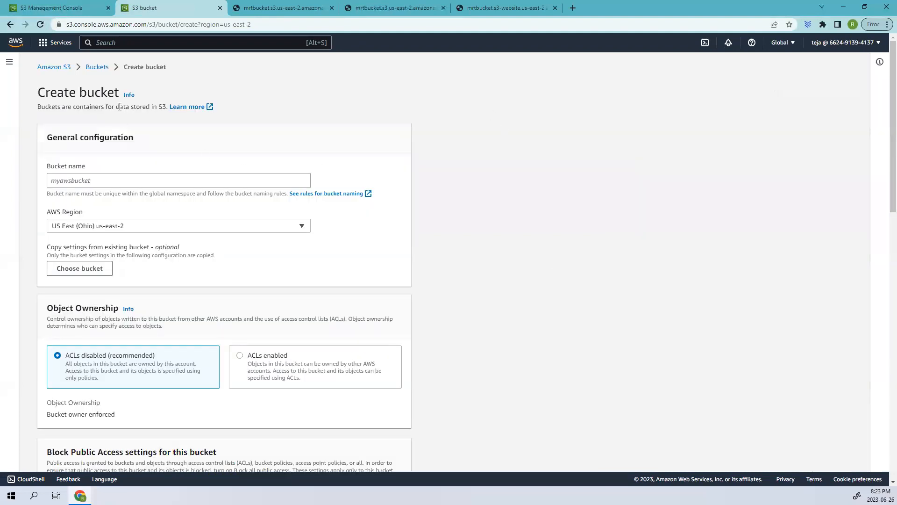
{"action": "left_click", "coordinate": [90, 68]}
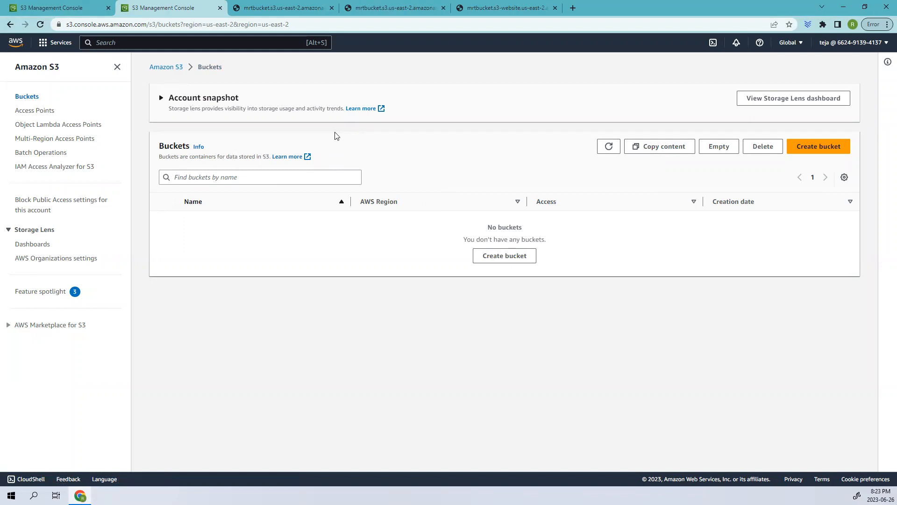
Step: Reload the index.html page of mrtbucket, examine the error code and message in its response, and return to the S3 bucket list
{"action": "left_click", "coordinate": [304, 7]}
{"action": "left_click", "coordinate": [40, 24]}
{"action": "key", "text": "ctrl+a"}
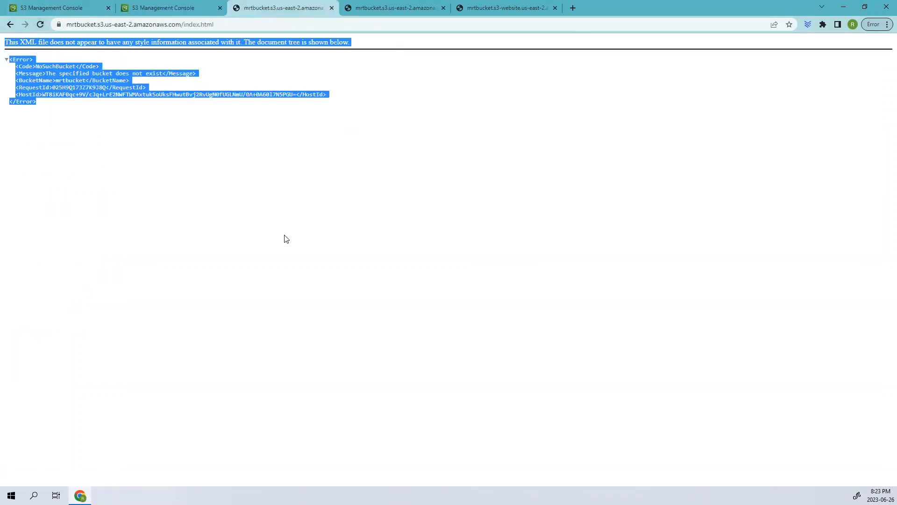
{"action": "left_click", "coordinate": [110, 118]}
{"action": "left_click_drag", "start_coordinate": [38, 66], "coordinate": [119, 73]}
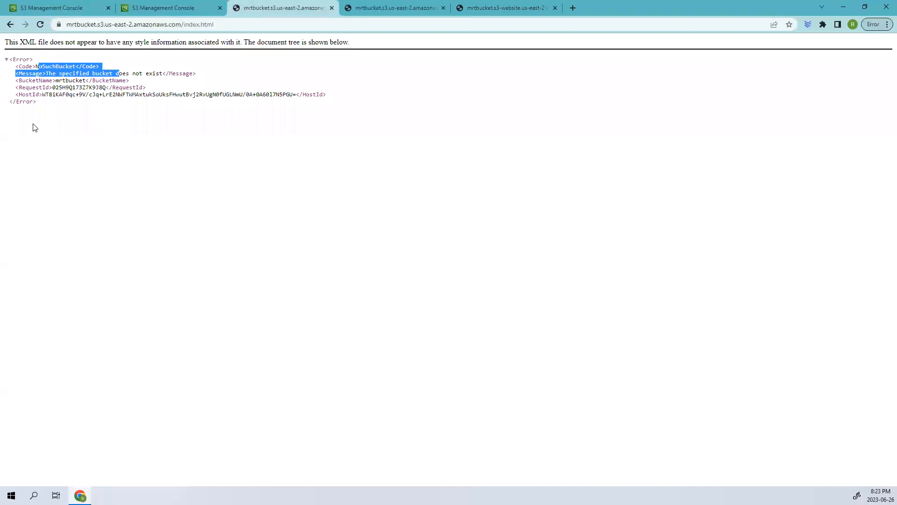
{"action": "left_click_drag", "start_coordinate": [32, 66], "coordinate": [100, 67]}
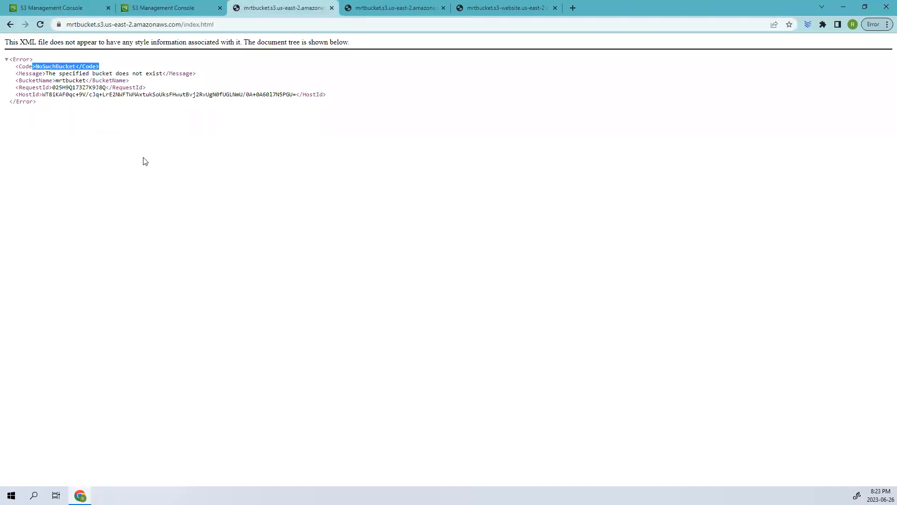
{"action": "left_click", "coordinate": [163, 5]}
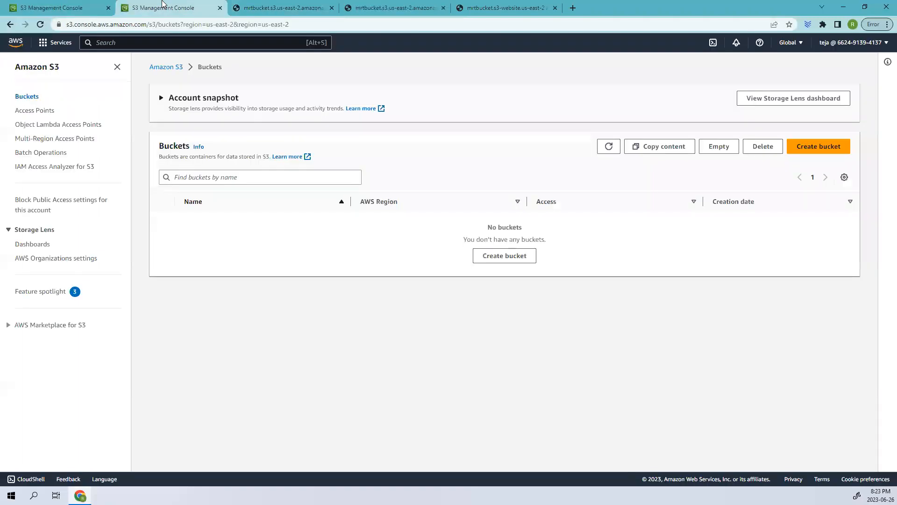